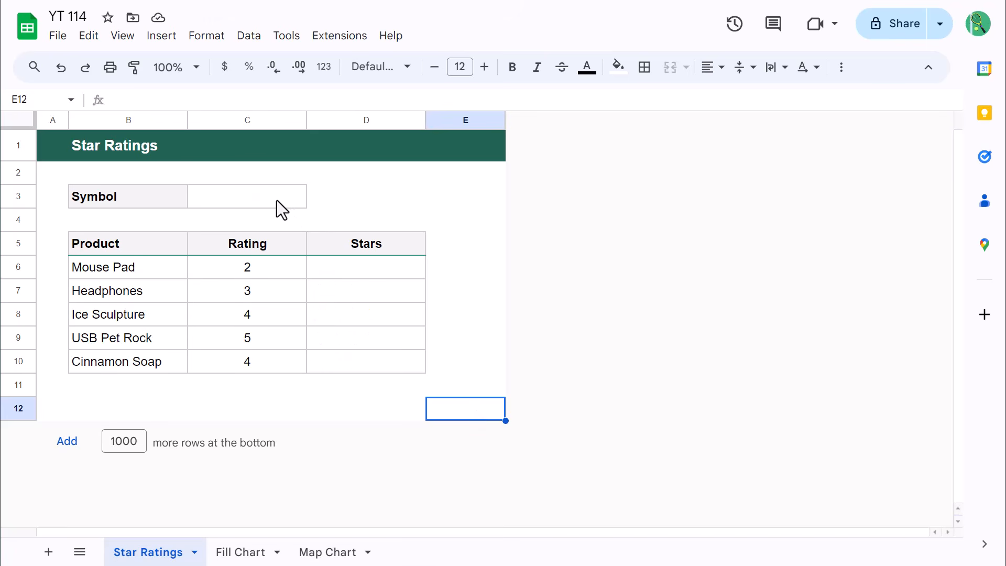
Insert a star emoji into the Symbol cell C3, finding it by searching the emojis for "star"
left_click(275, 200)
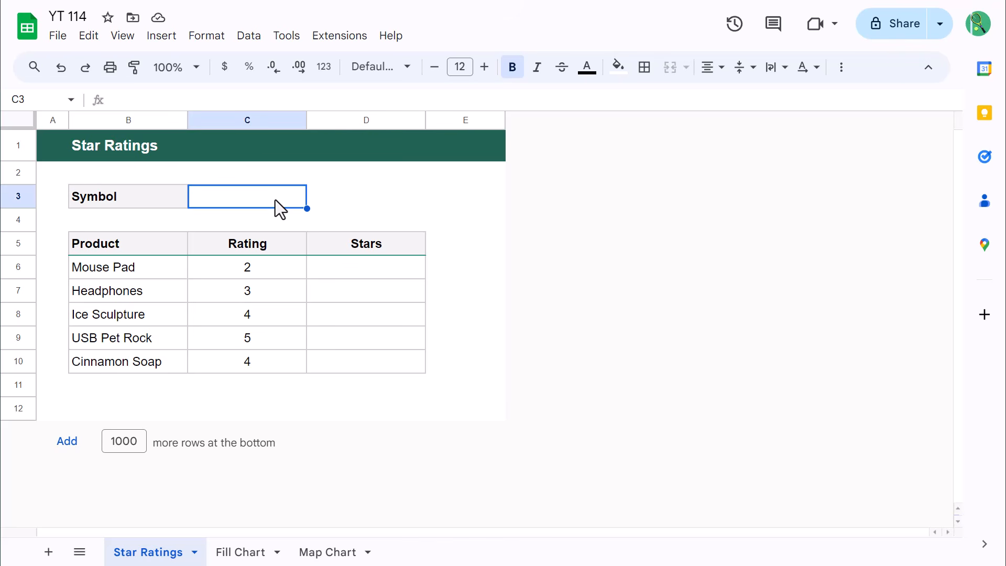
left_click(162, 37)
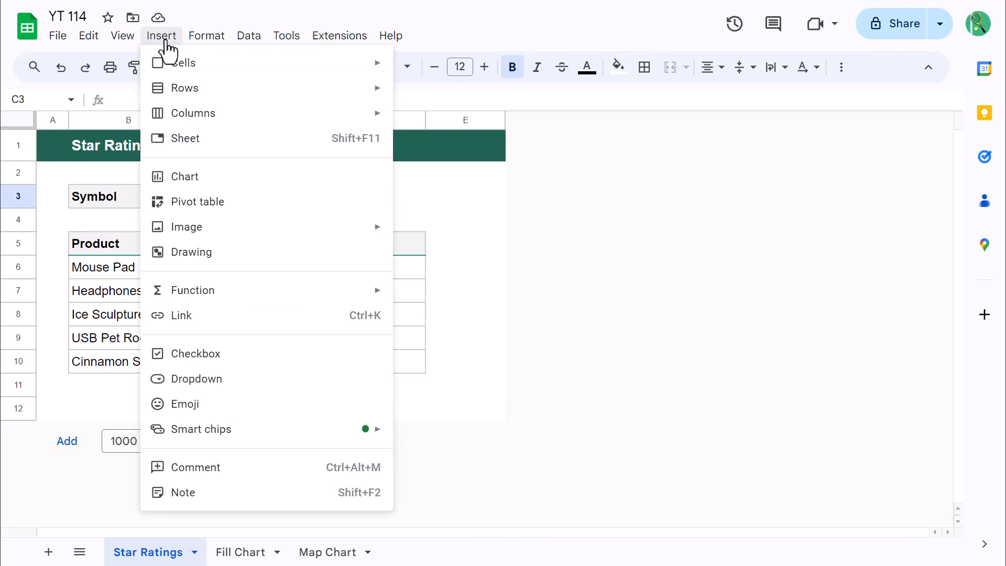
left_click(204, 410)
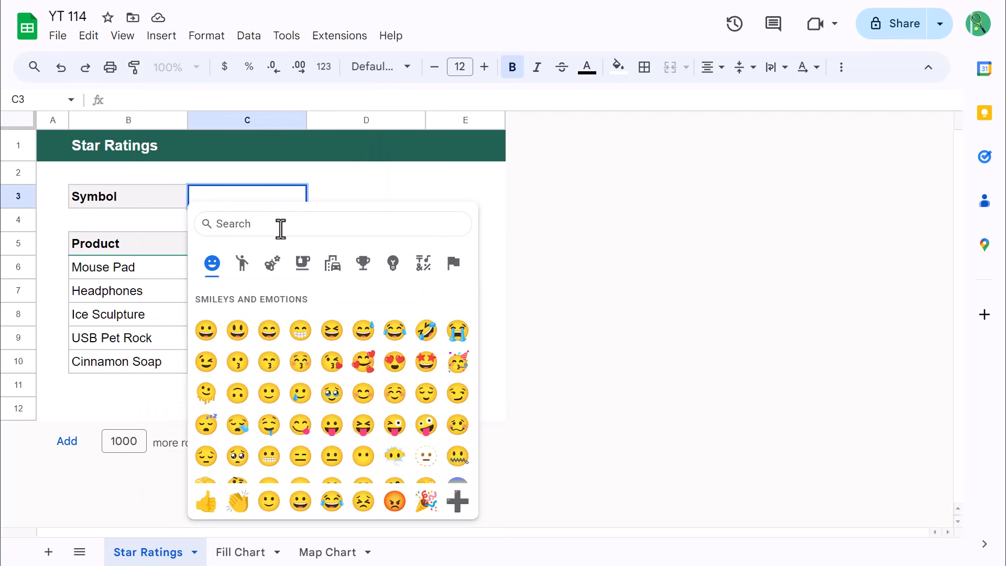
type("star")
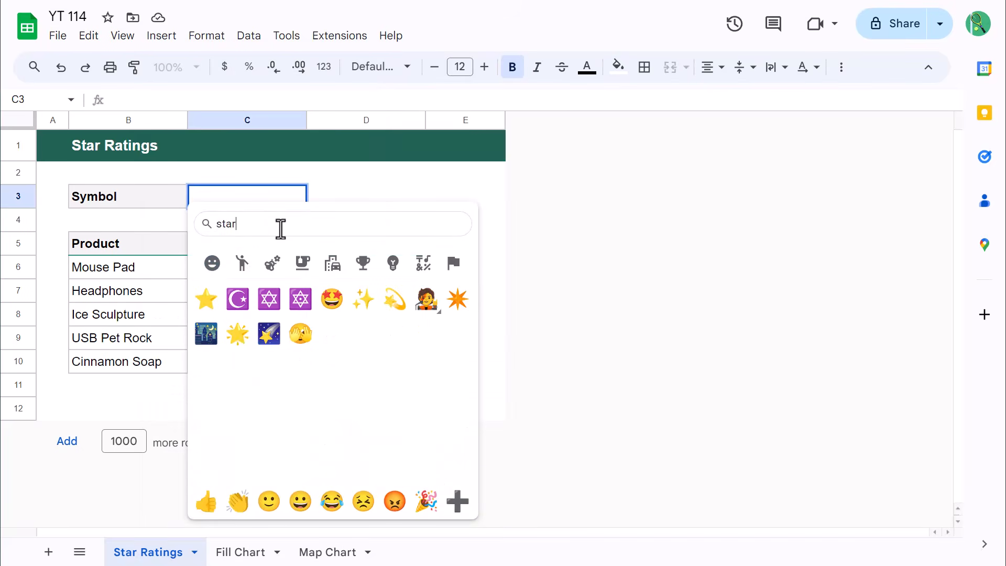
left_click(207, 300)
Start a REPT formula in D6 with the absolute reference $C$3 as the text to repeat
left_click(369, 277)
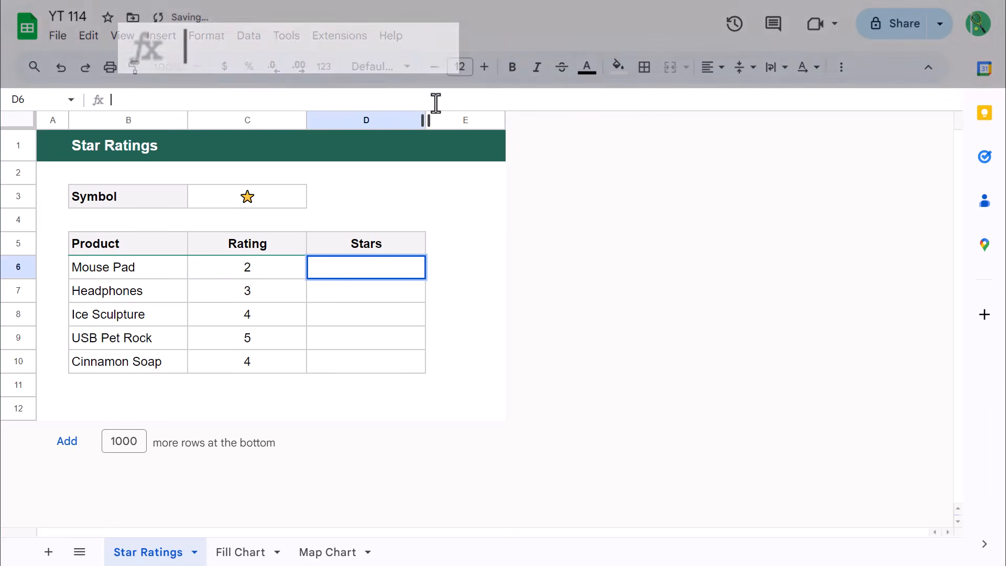
left_click(436, 103)
type("=")
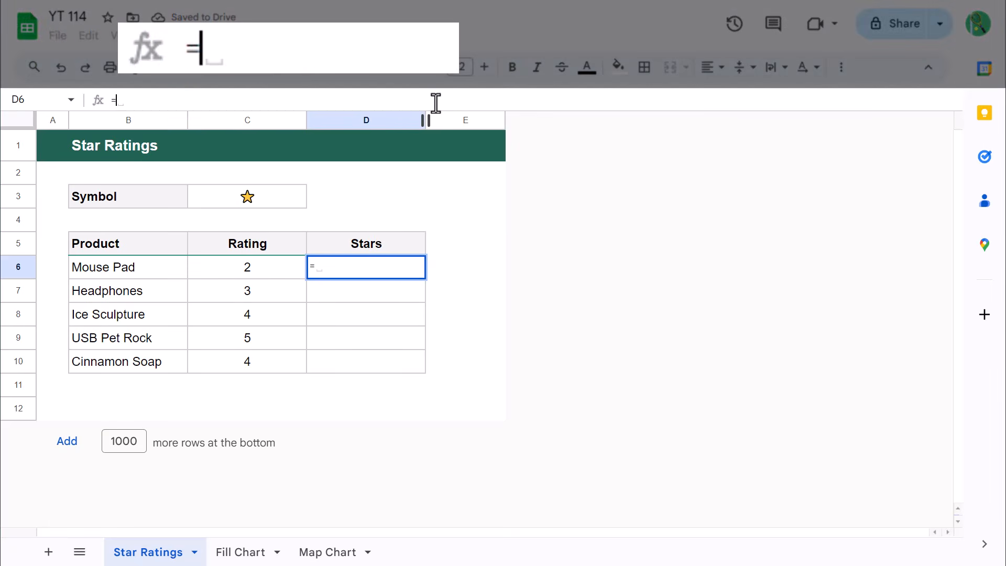
type("rept")
key("Tab")
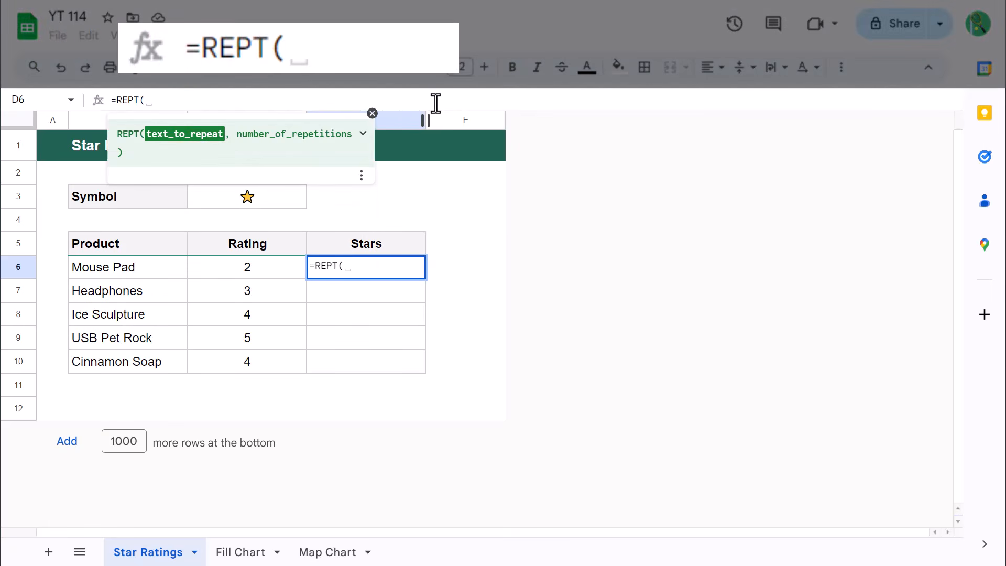
left_click(288, 200)
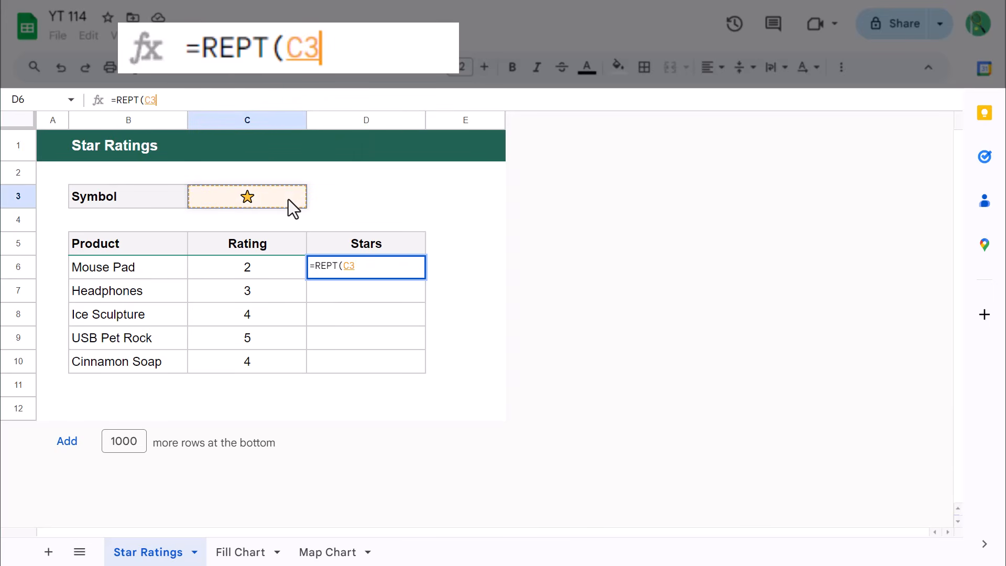
left_click(146, 100)
type("$")
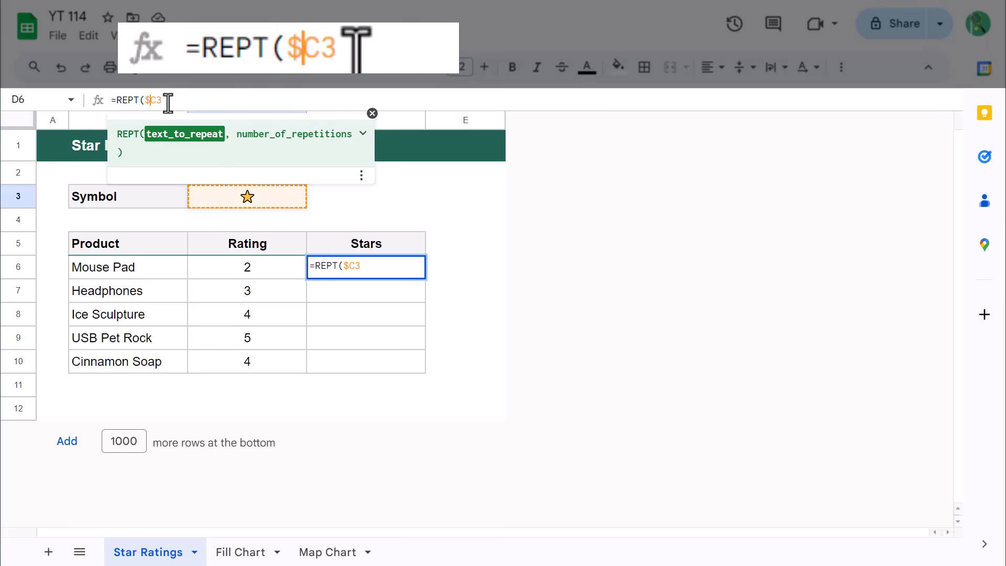
left_click(155, 99)
type("$")
Complete the REPT formula in D6 with the Mouse Pad rating in C6 as the number of repetitions
left_click(206, 99)
type(",")
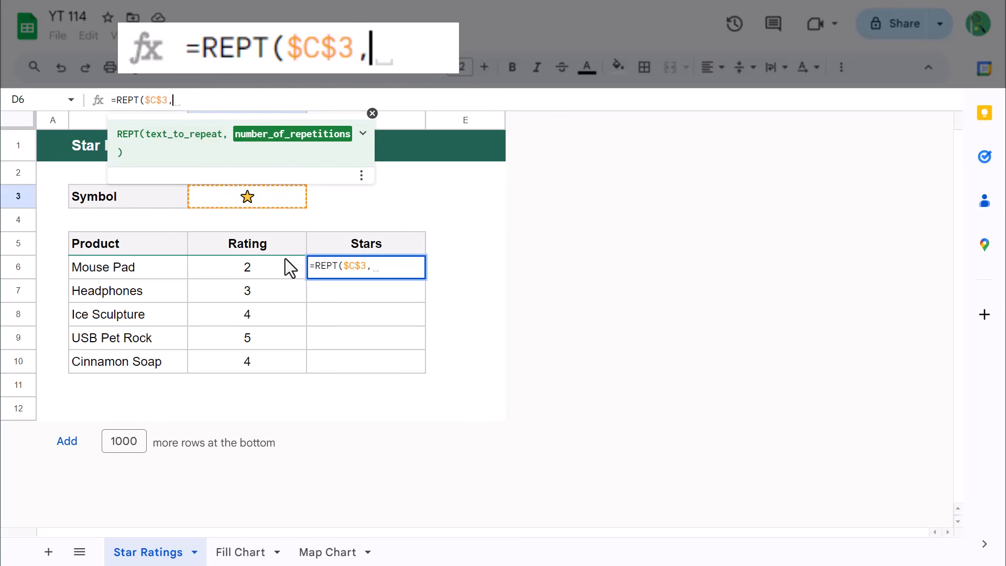
left_click(262, 265)
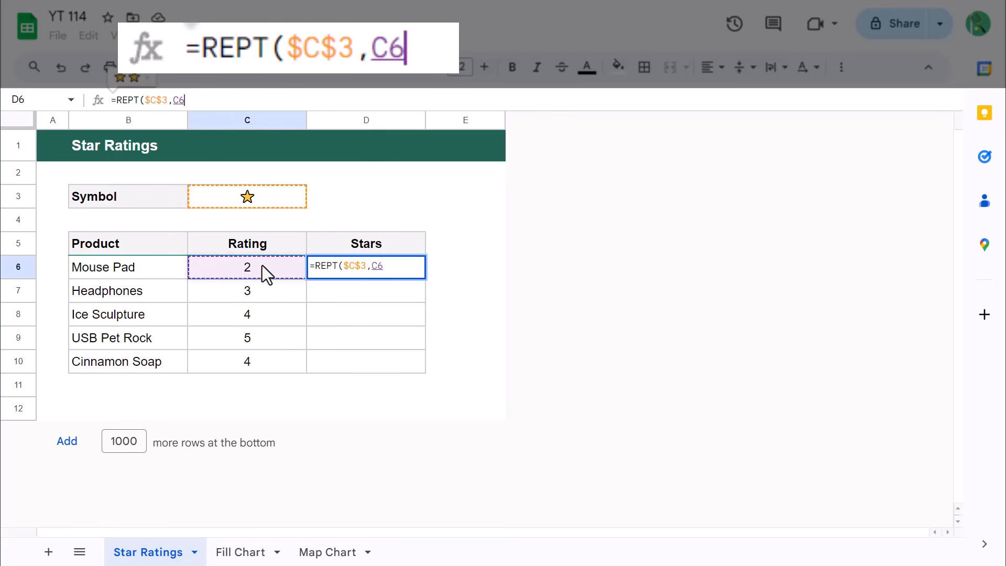
type(")")
key("Return")
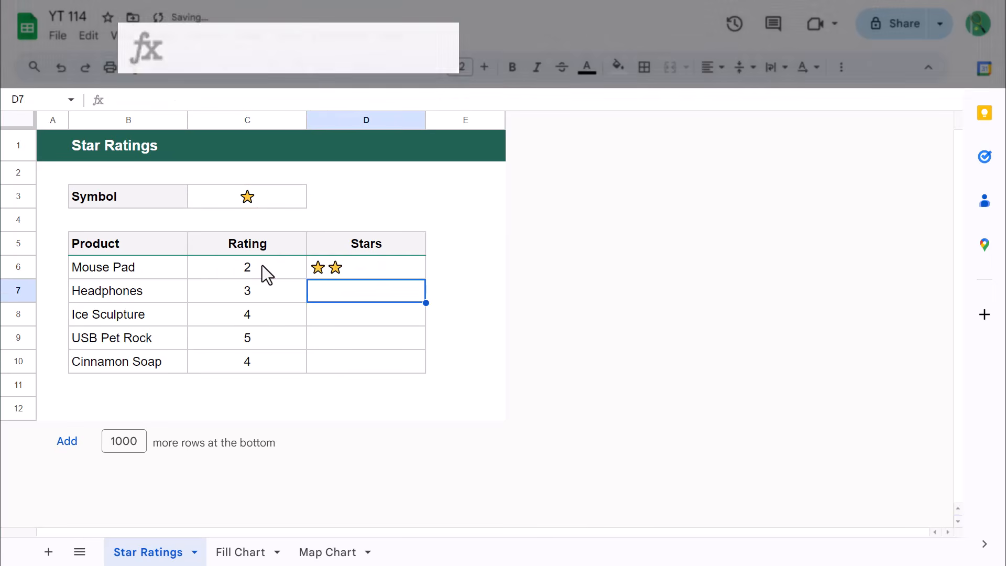
Fill the star formula from D6 down through D10 and deselect the range
left_click(413, 267)
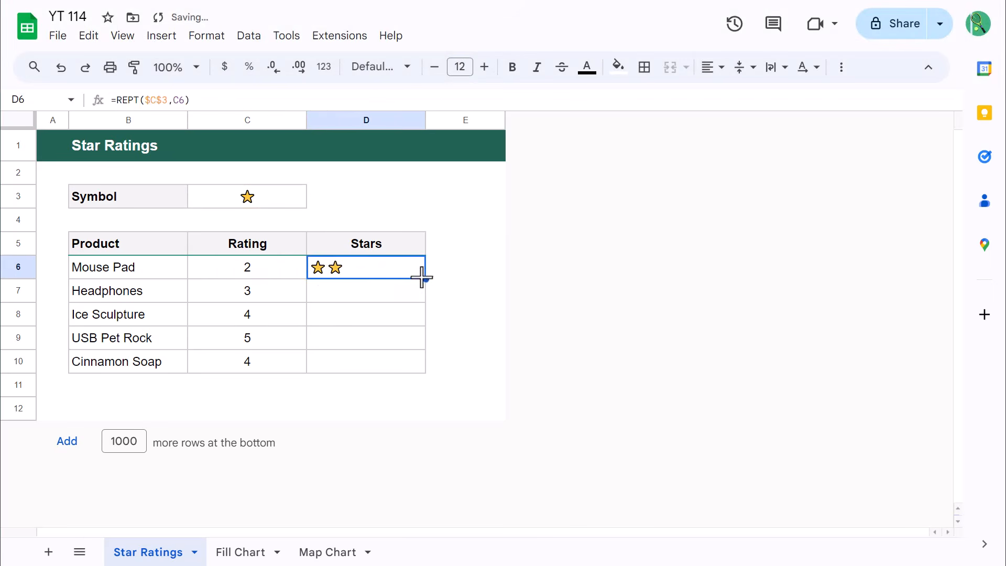
left_click_drag(426, 277, 420, 364)
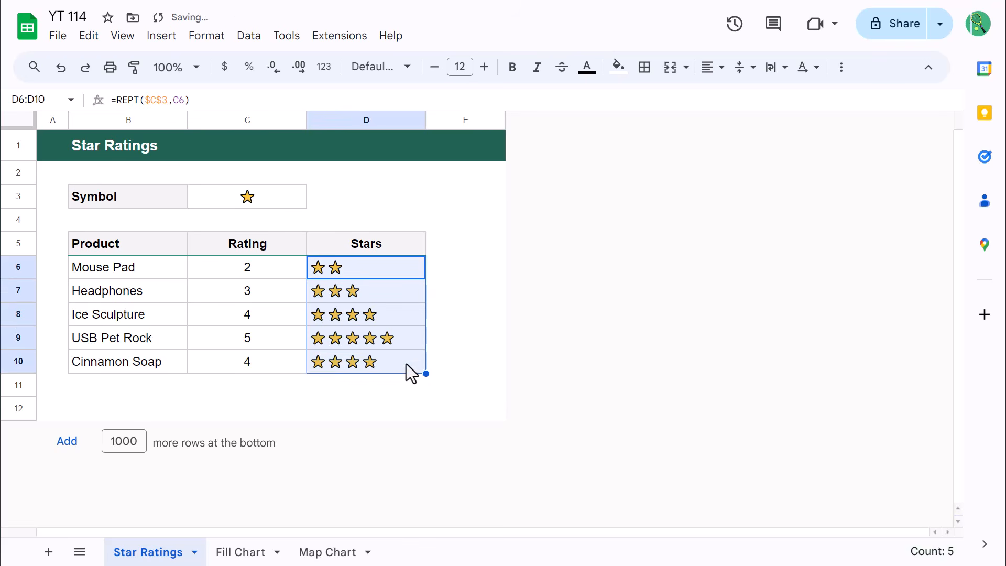
left_click(405, 364)
left_click(475, 410)
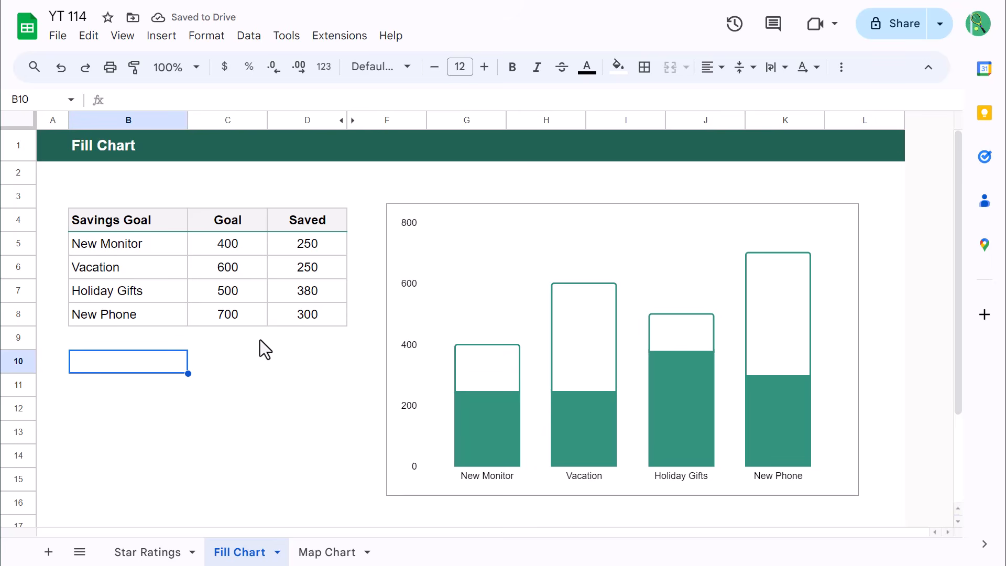
Set the Saved amounts to 300 for New Monitor, 400 for Vacation, 480 for Holiday Gifts and 560 for New Phone
left_click(325, 247)
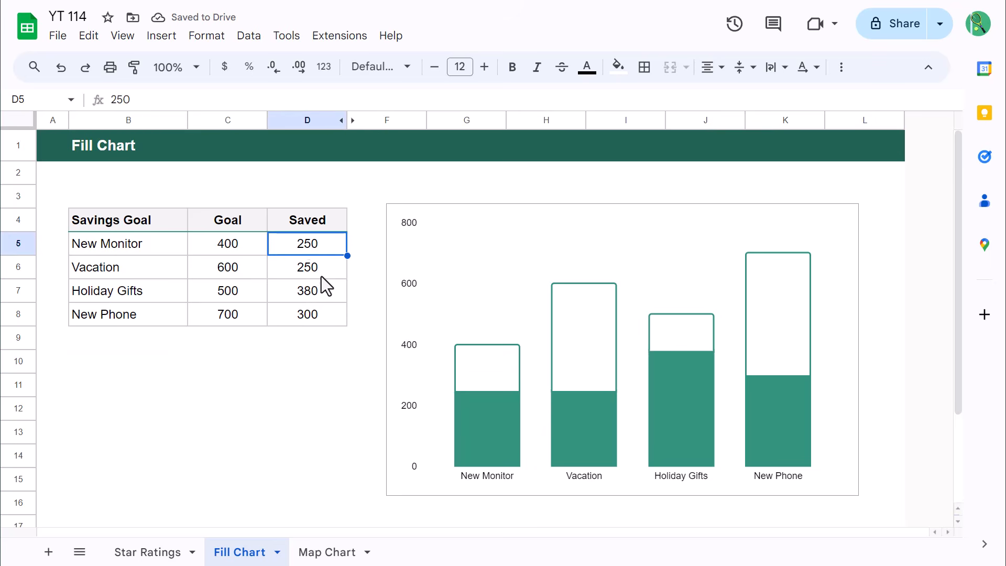
type("300")
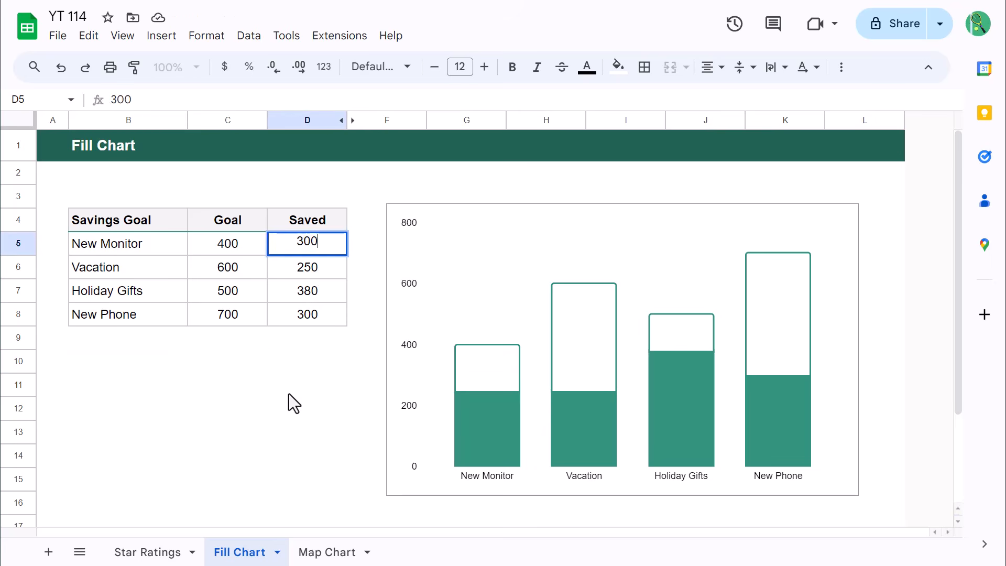
key("Return")
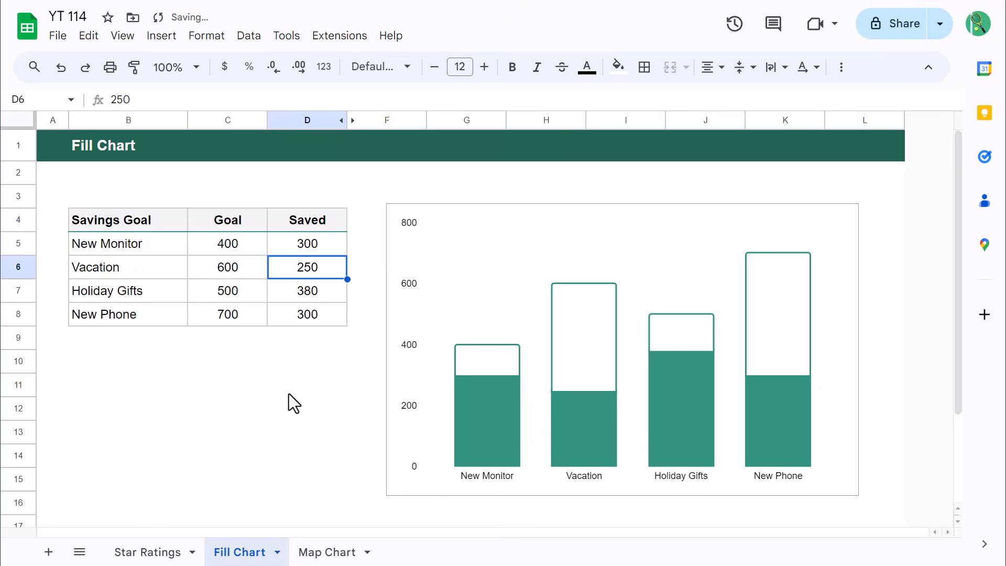
type("400")
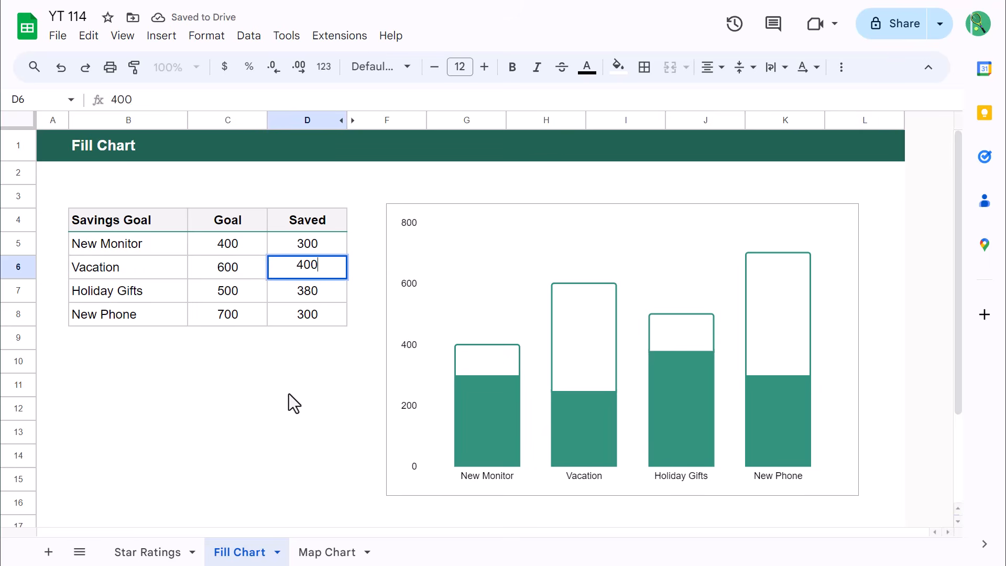
key("Return")
type("480")
key("Return")
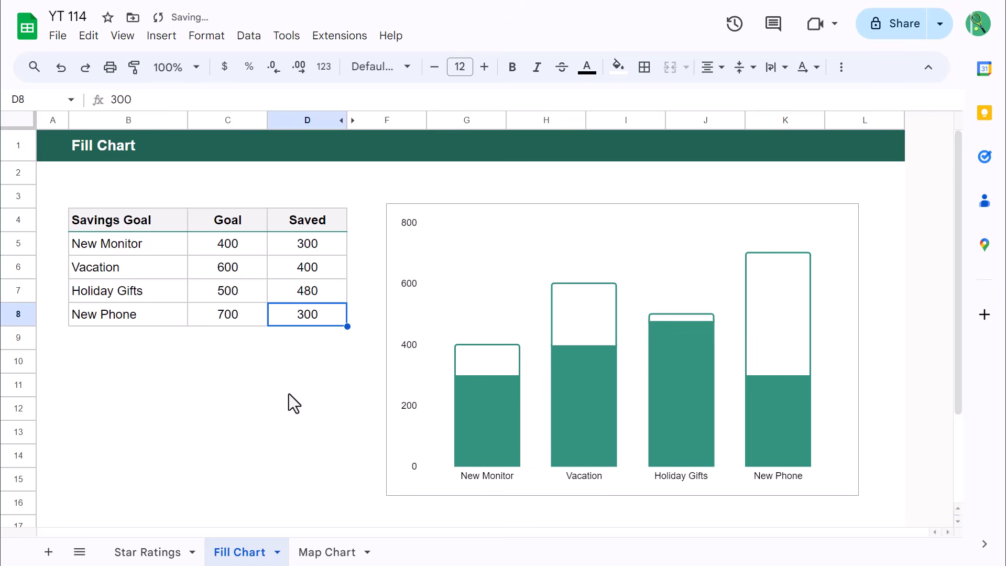
type("560")
key("Return")
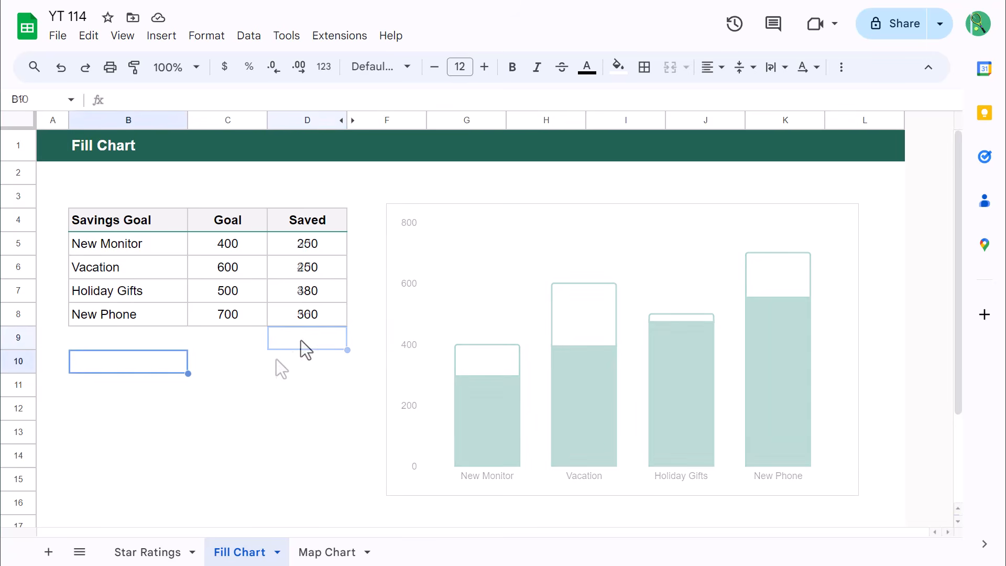
Unhide column E and enter the formula =C5-D5 as the Remaining amount for New Monitor in E5
left_click(353, 121)
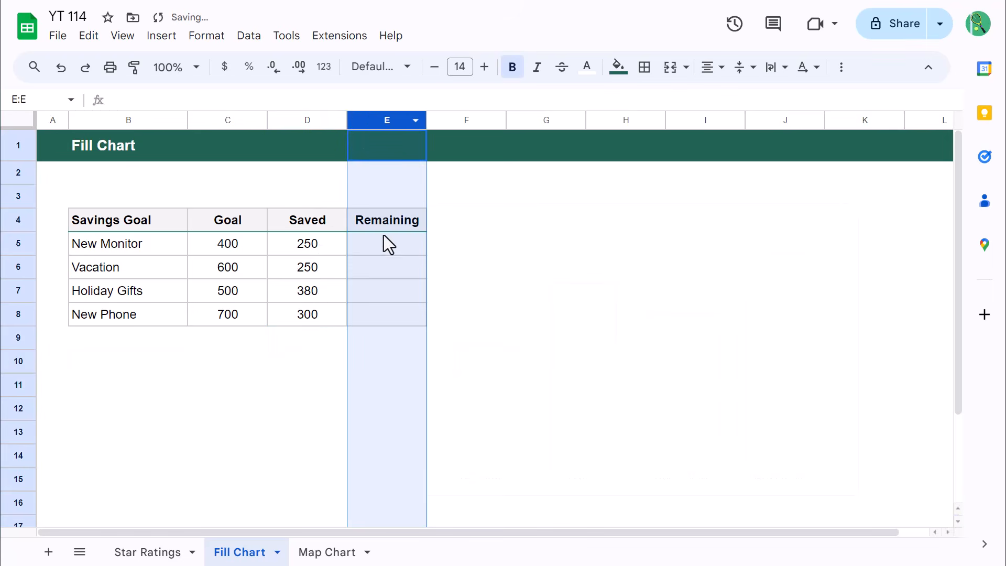
left_click(395, 244)
type("=")
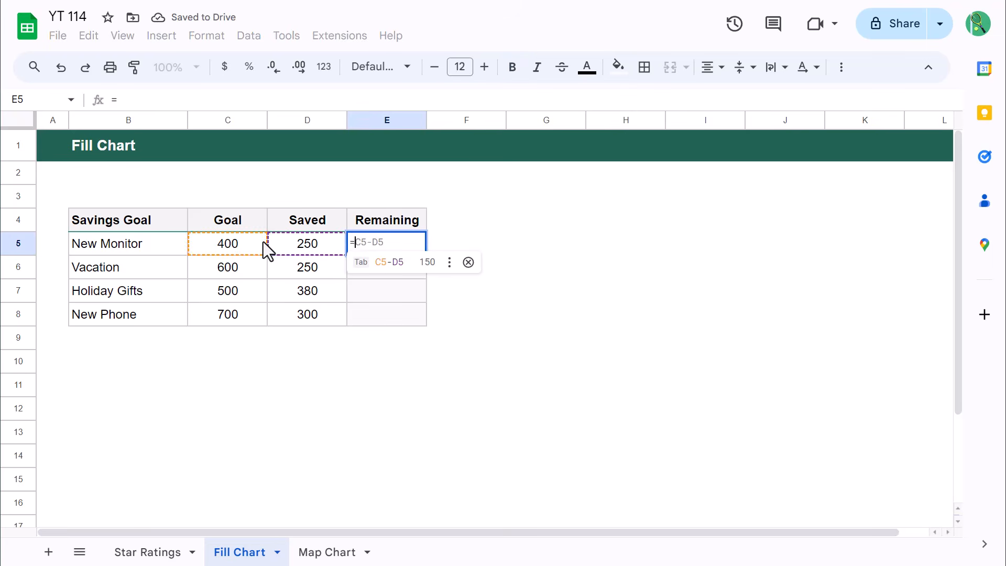
left_click(263, 241)
type("-")
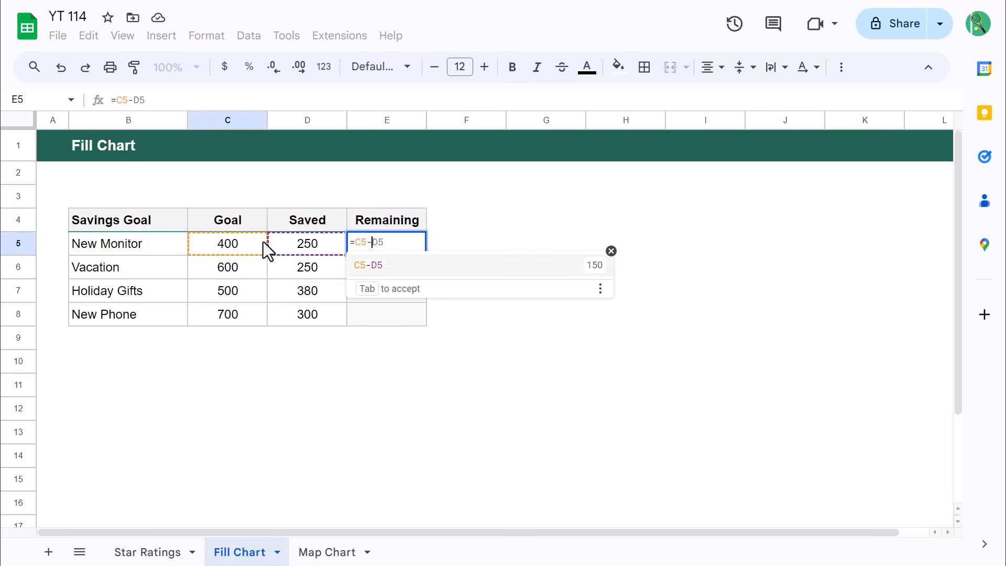
left_click(295, 241)
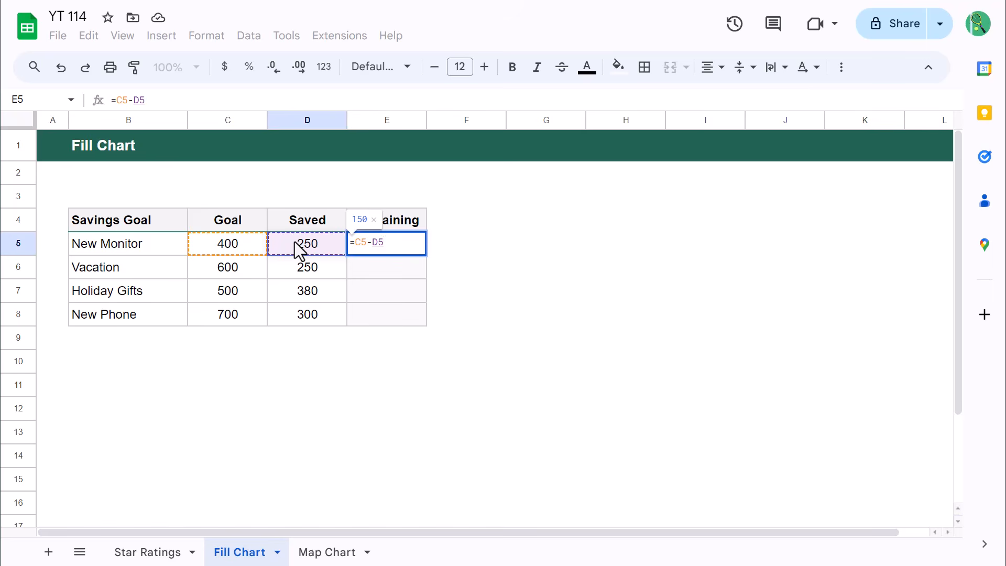
key("Return")
Fill the Remaining formula from E5 down through E8 and deselect the range
left_click(388, 245)
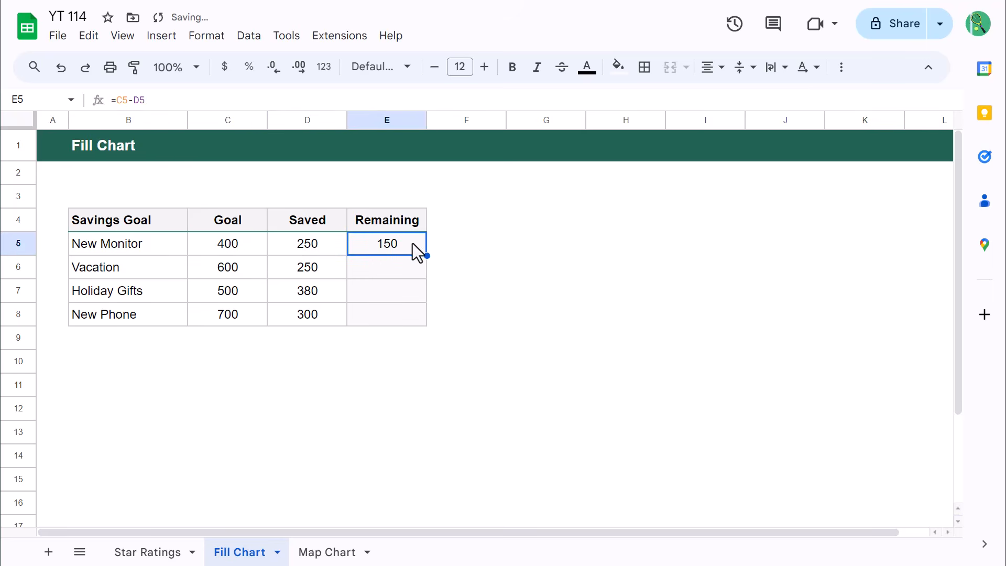
left_click_drag(426, 253, 424, 313)
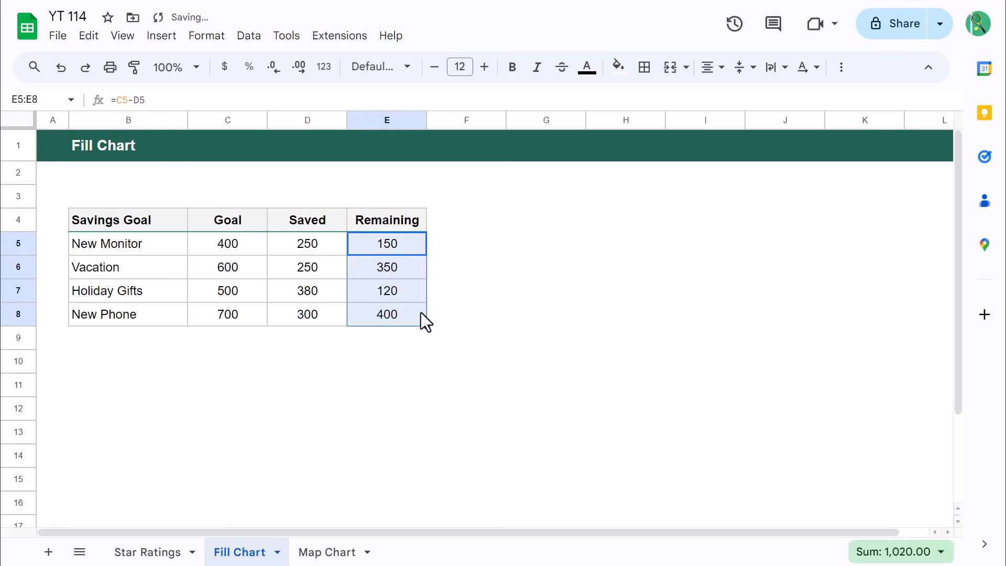
left_click(153, 363)
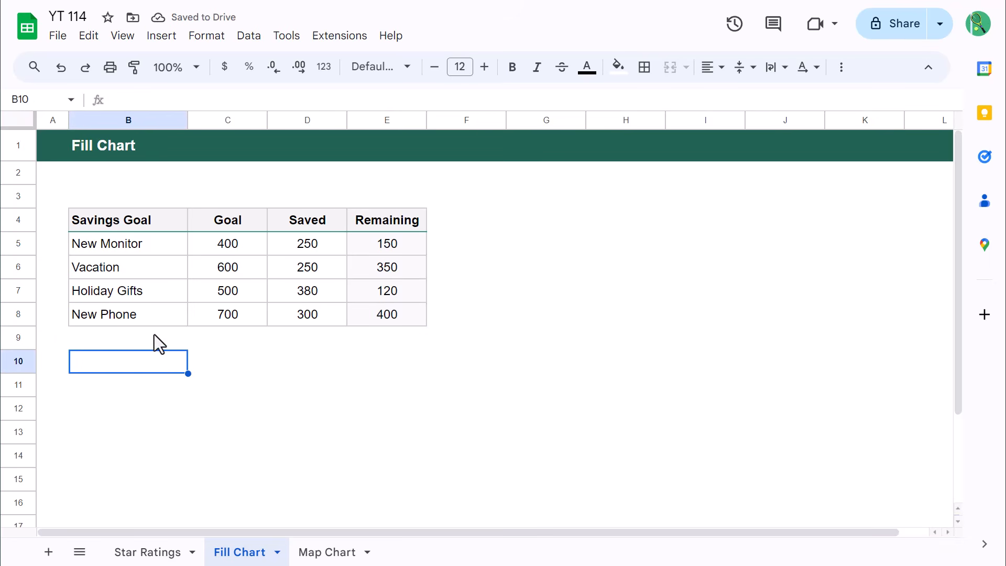
Insert a chart from the Savings Goal range B4:B8 combined with the Saved and Remaining range D4:E8
left_click_drag(161, 219, 161, 310)
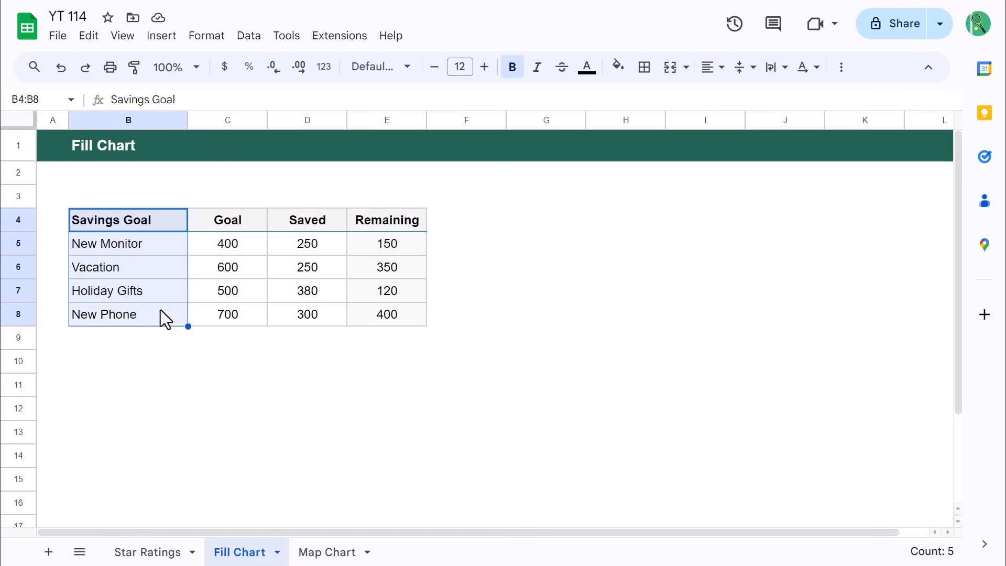
left_click_drag(294, 225, 401, 309)
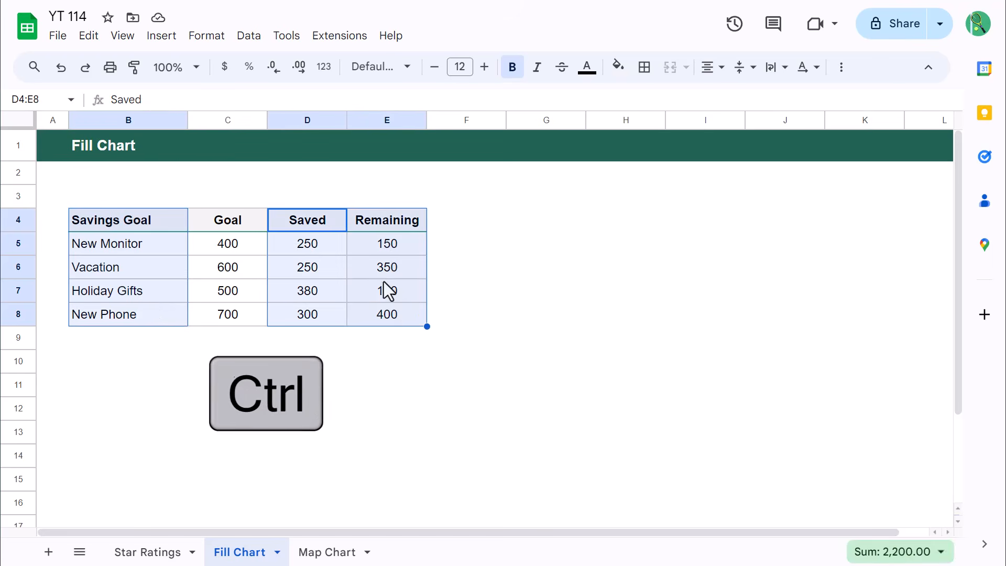
left_click(166, 38)
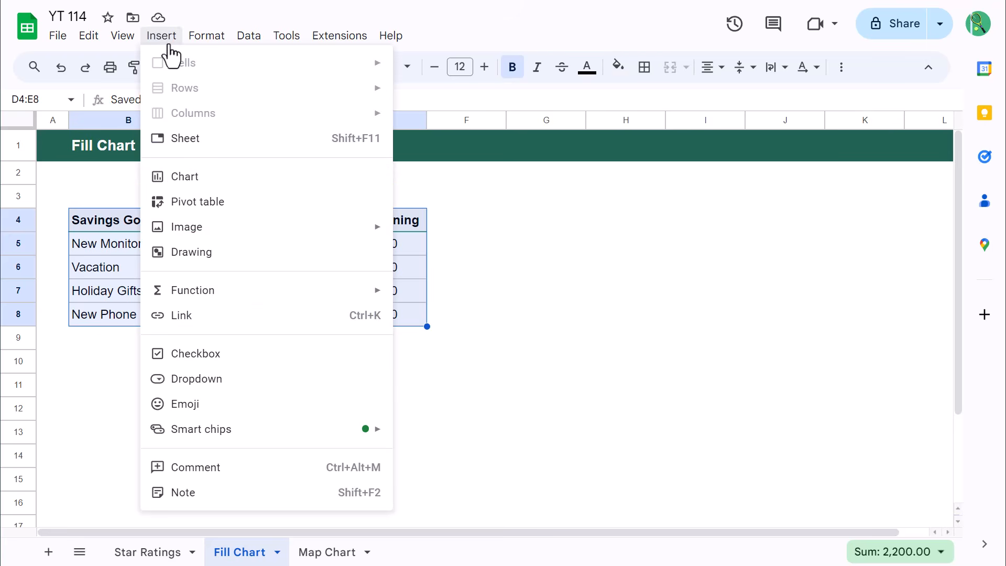
left_click(202, 194)
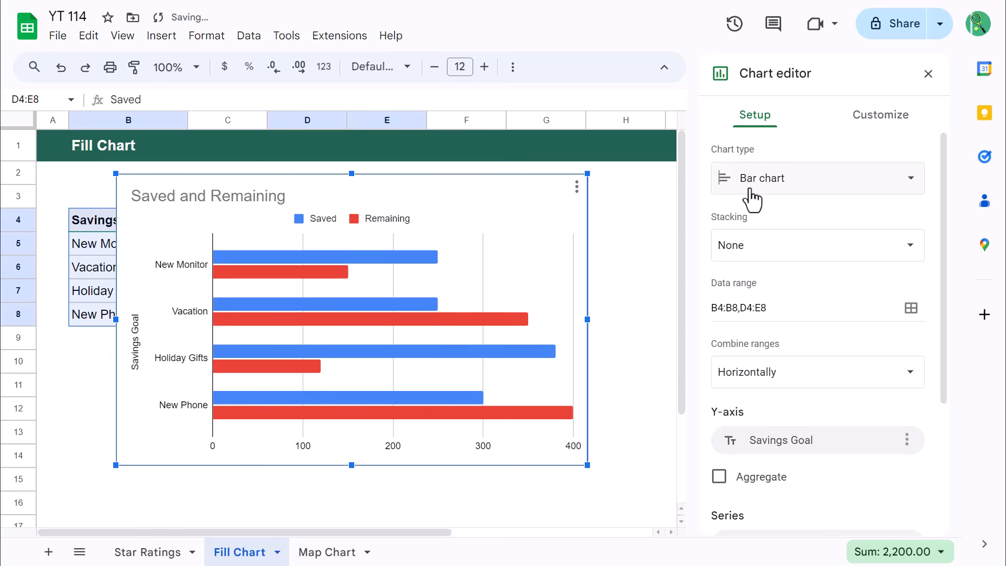
Change the chart type to a stacked column chart
left_click(783, 184)
scroll(741, 367, "down", 6)
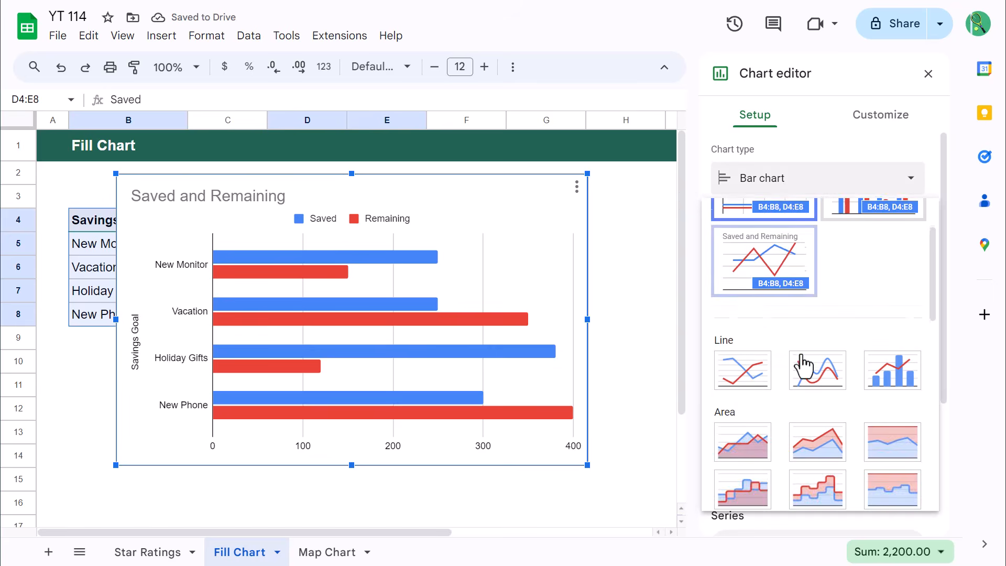
left_click(814, 418)
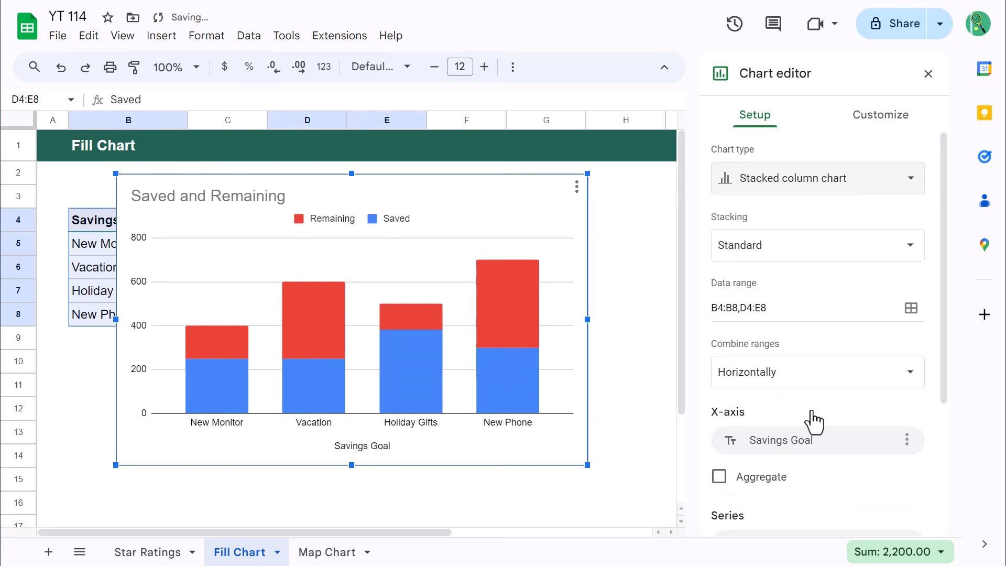
Remove the chart title, the legend and the Savings Goal horizontal axis title from the stacked column chart
left_click(283, 196)
key("Delete")
left_click(320, 196)
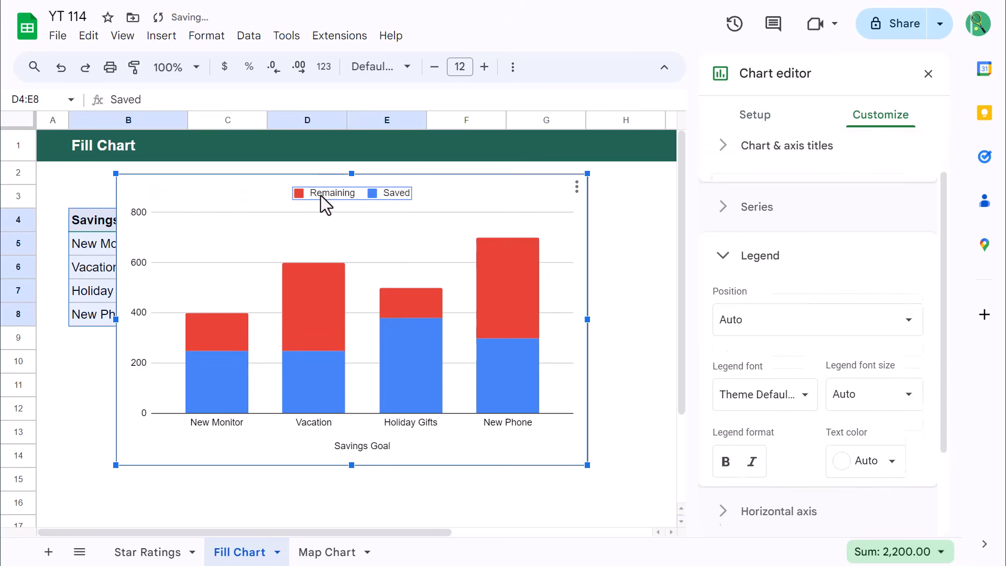
key("Delete")
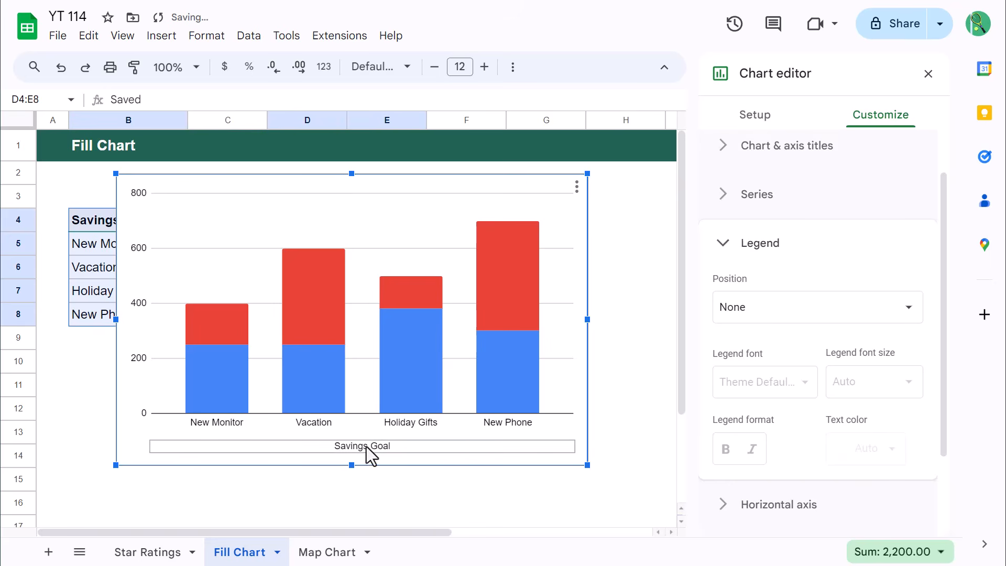
left_click(367, 448)
key("Delete")
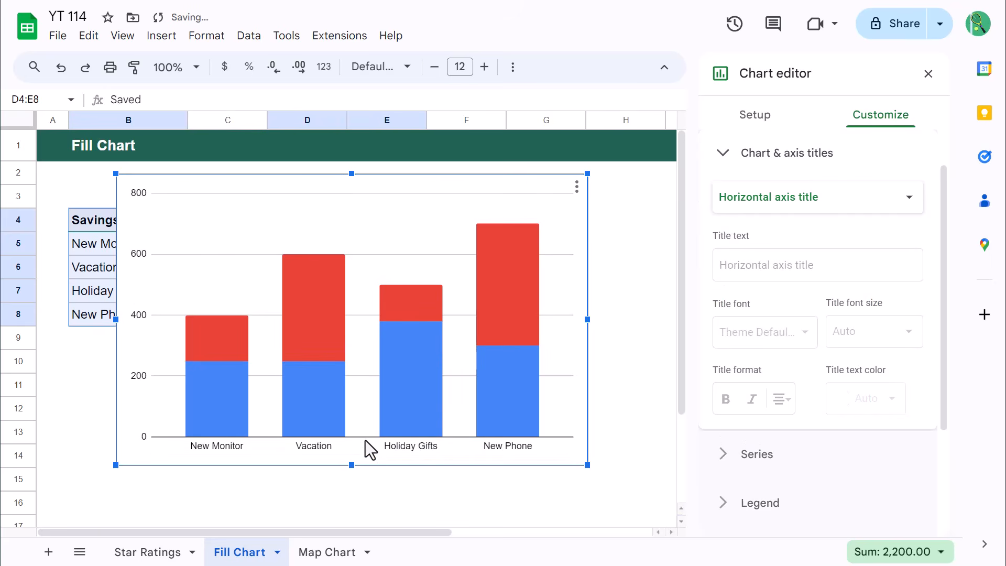
Turn off the major gridlines on the chart's vertical axis
scroll(780, 429, "down", 3)
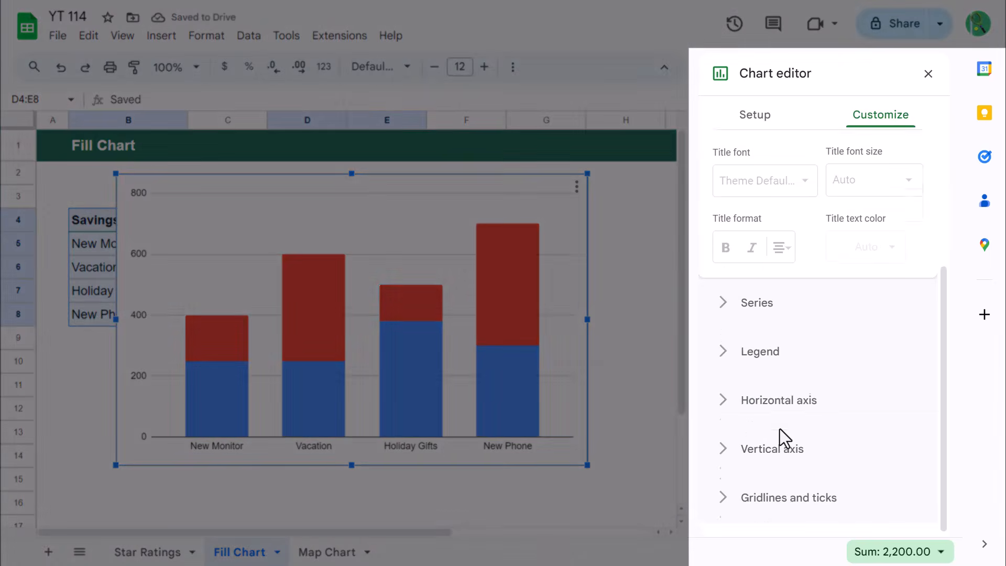
left_click(831, 497)
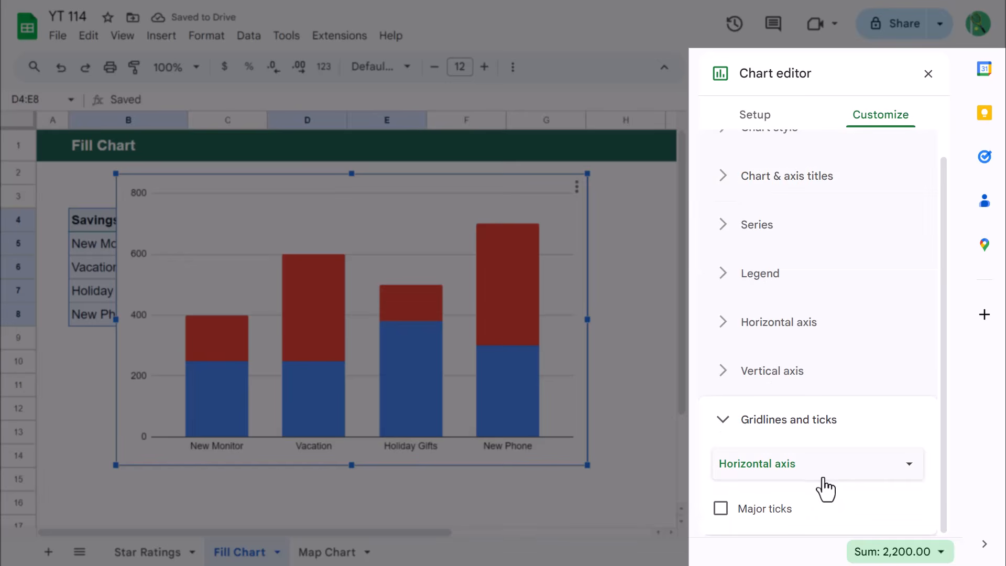
left_click(789, 469)
left_click(786, 486)
scroll(781, 472, "down", 5)
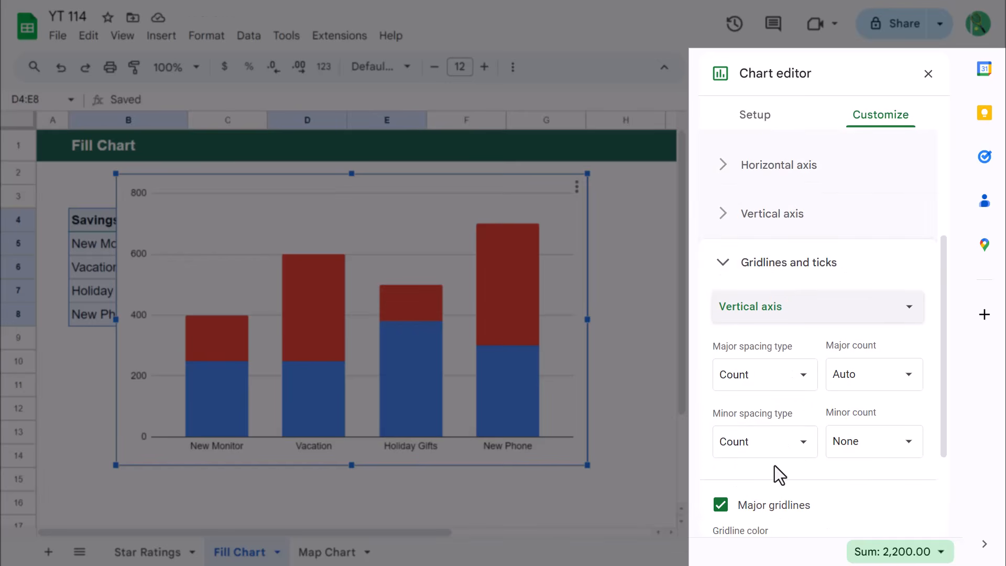
left_click(720, 373)
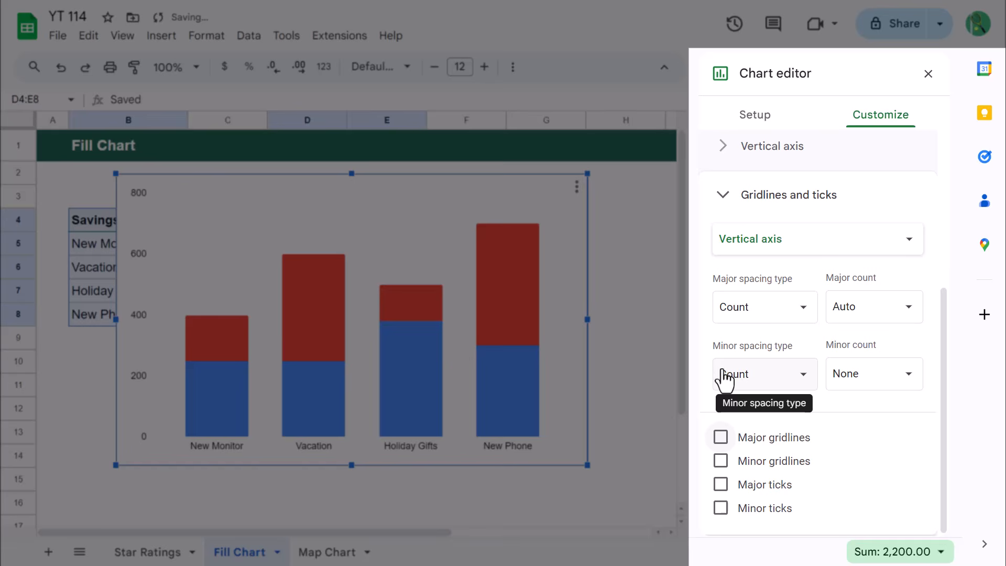
Give all chart series an outline in the lighter custom green with a line thickness of 4px
scroll(746, 384, "up", 10)
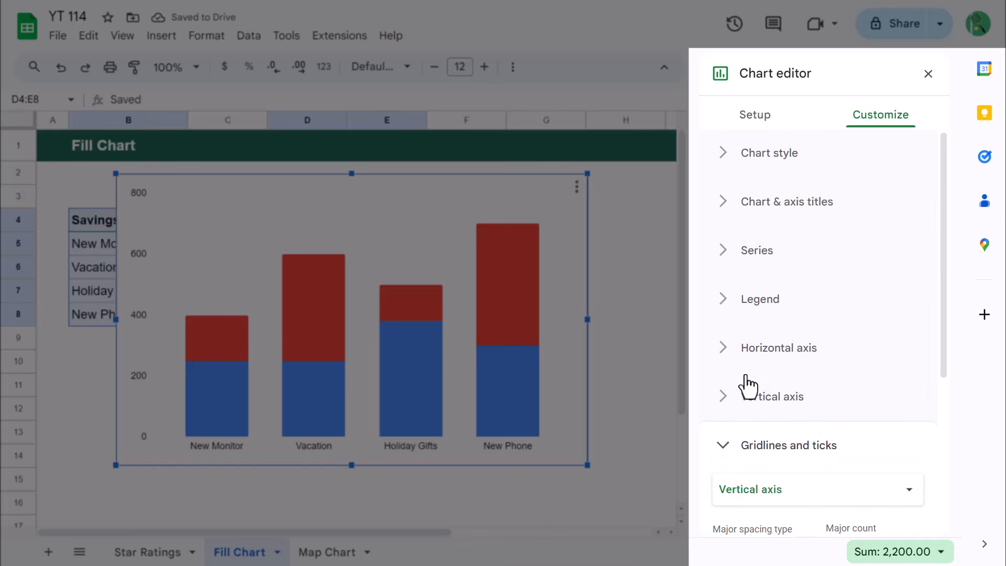
left_click(749, 265)
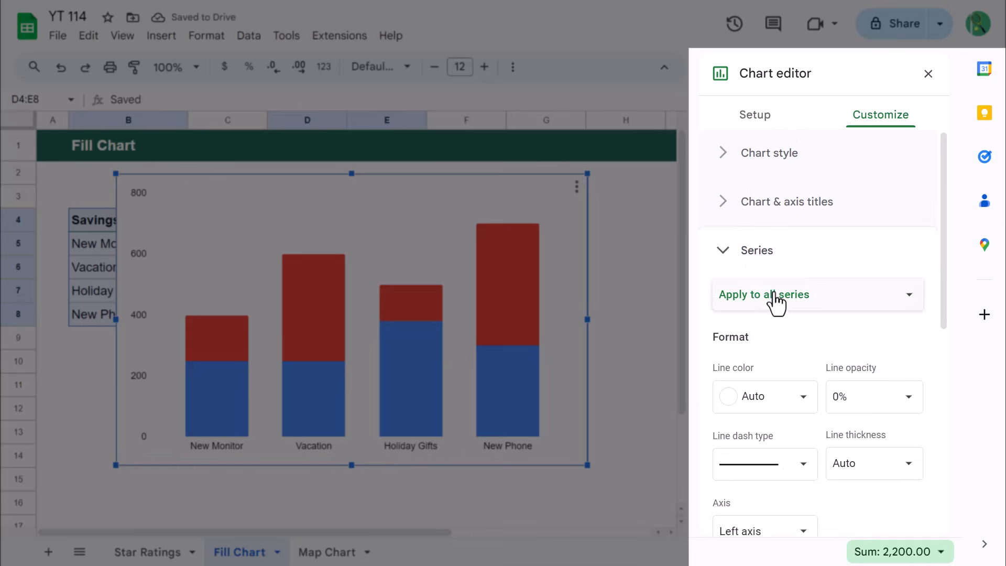
scroll(772, 315, "down", 2)
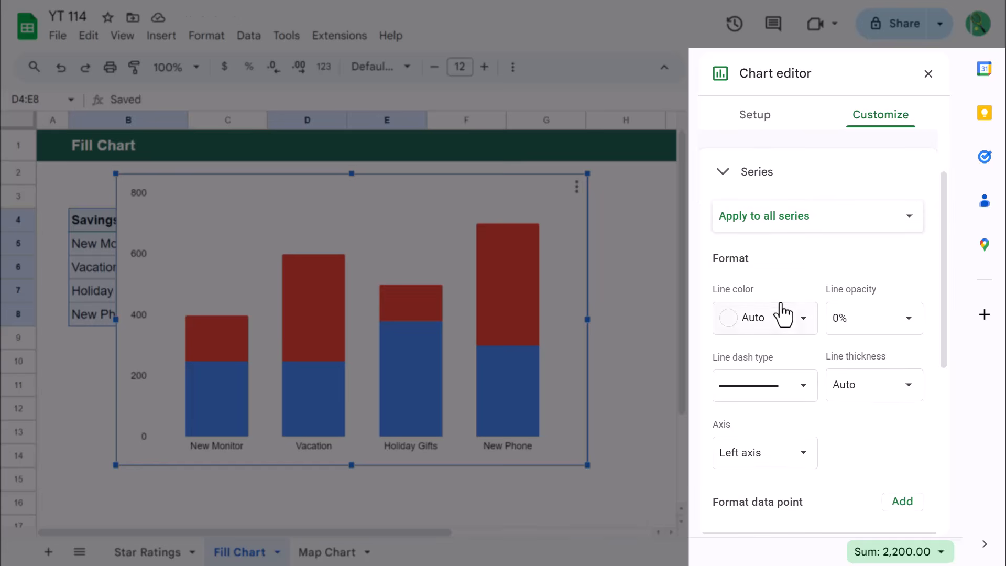
left_click(786, 320)
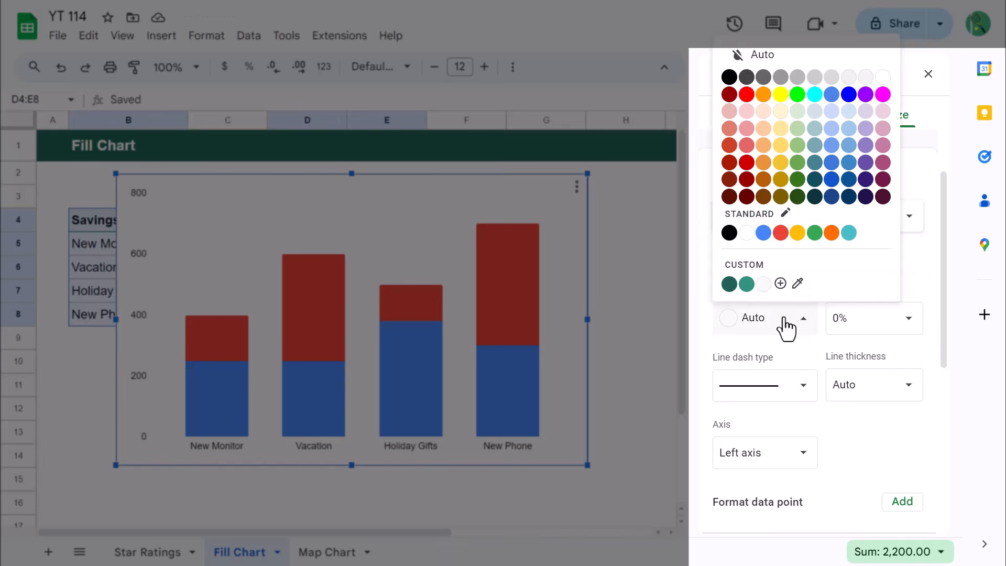
left_click(746, 283)
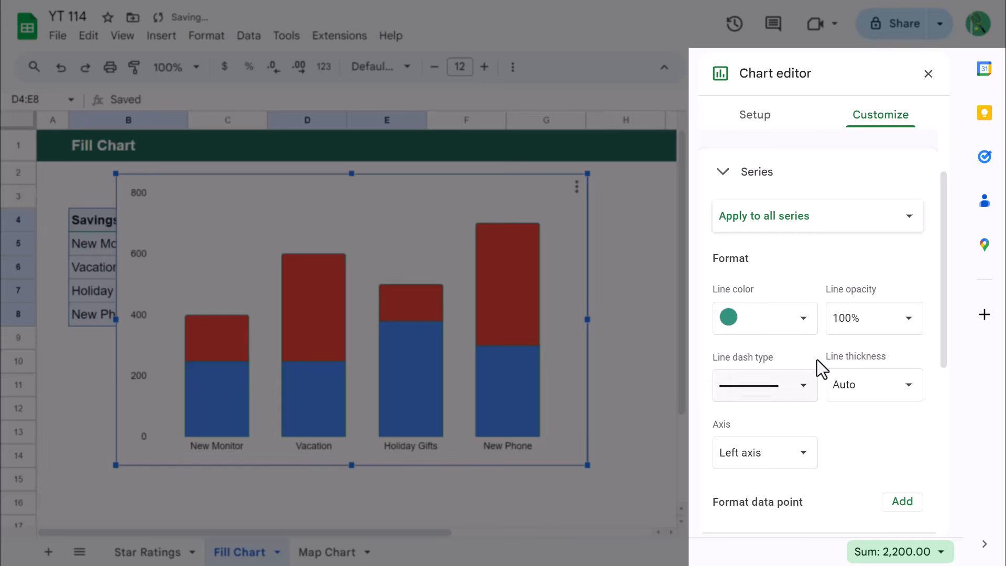
left_click(856, 384)
left_click(862, 496)
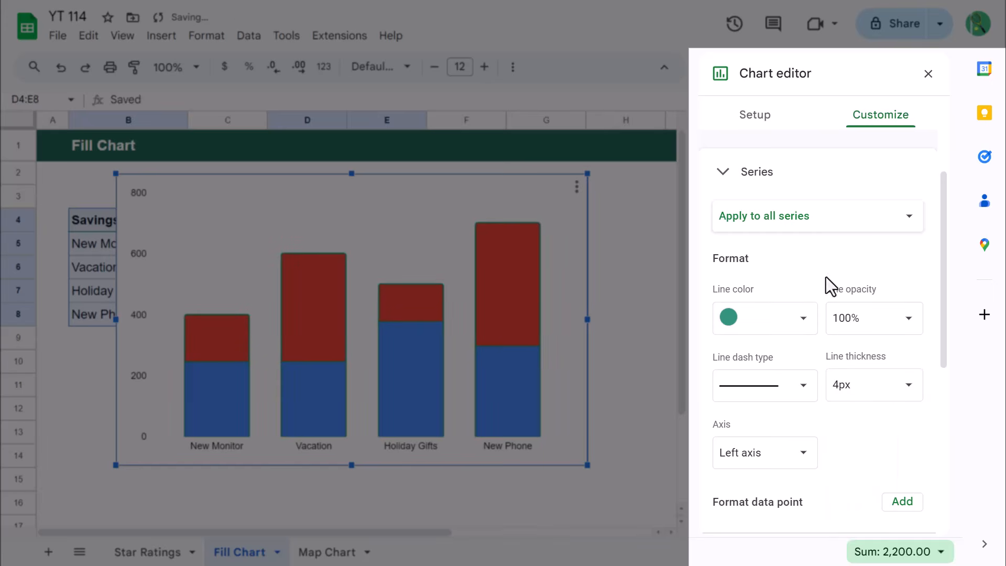
Set the Saved series fill color to the same lighter custom green as its outline
left_click(841, 226)
left_click(818, 240)
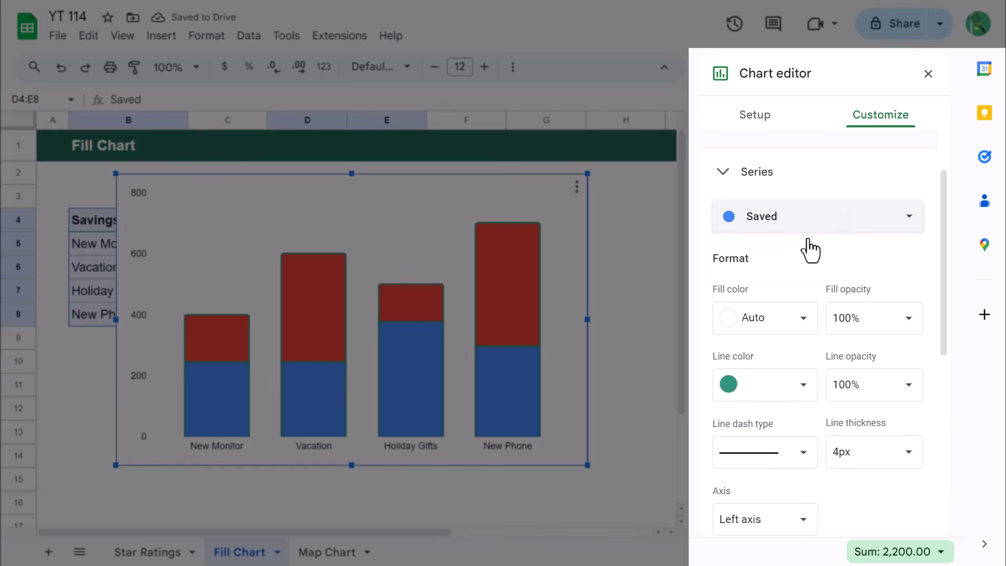
left_click(803, 321)
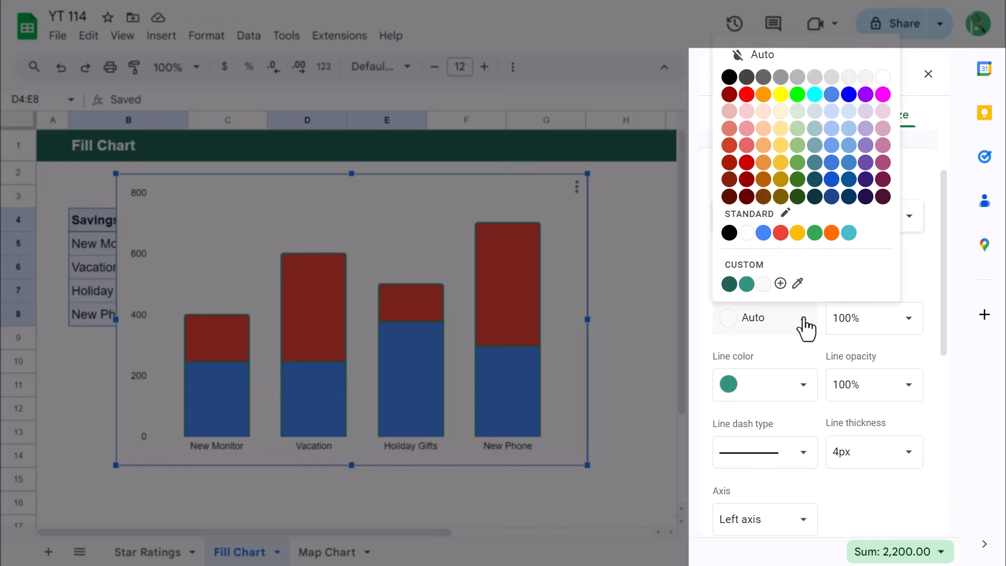
left_click(746, 285)
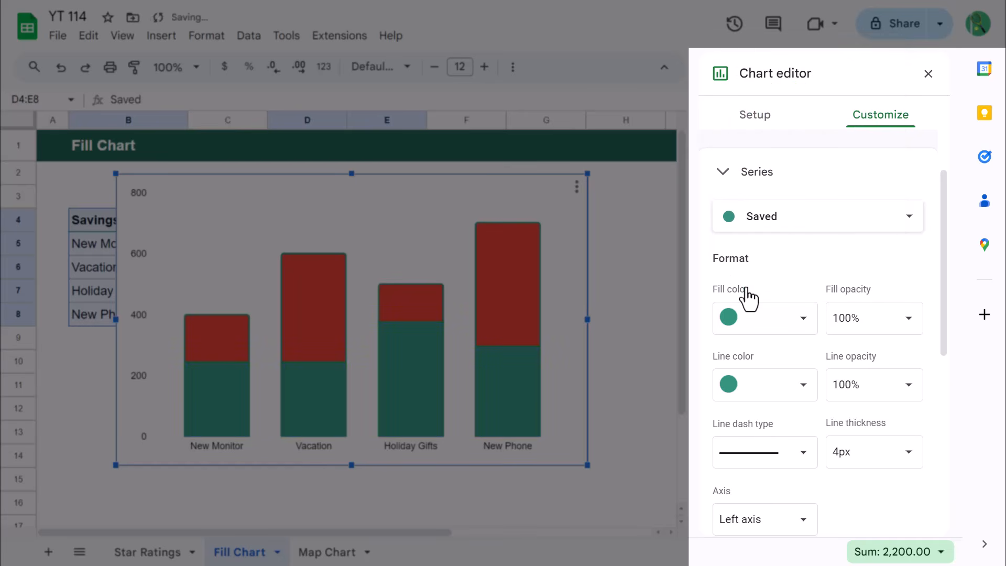
Set the Remaining series fill color to white and move the finished chart to the right, clear of the savings table
left_click(808, 226)
left_click(802, 239)
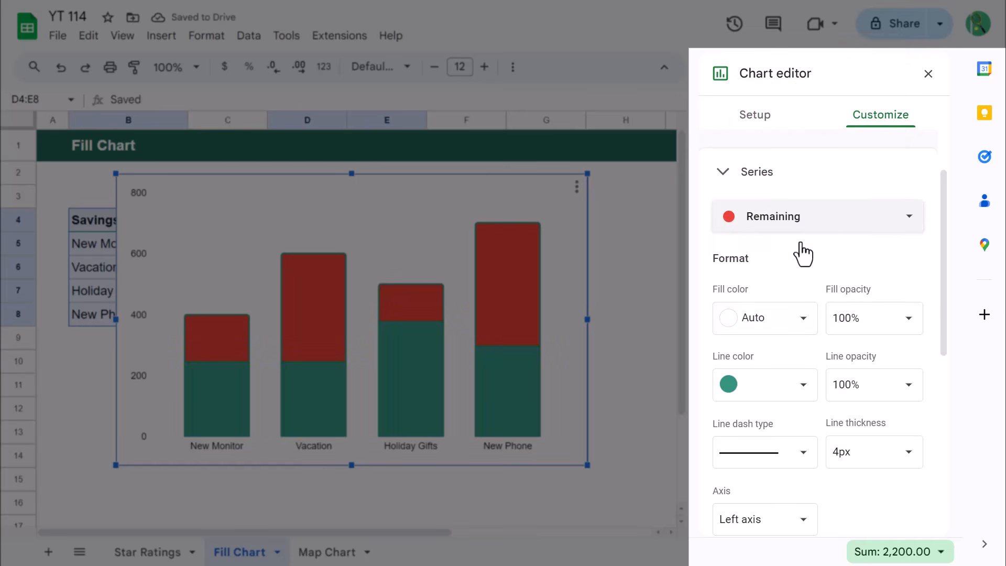
left_click(801, 323)
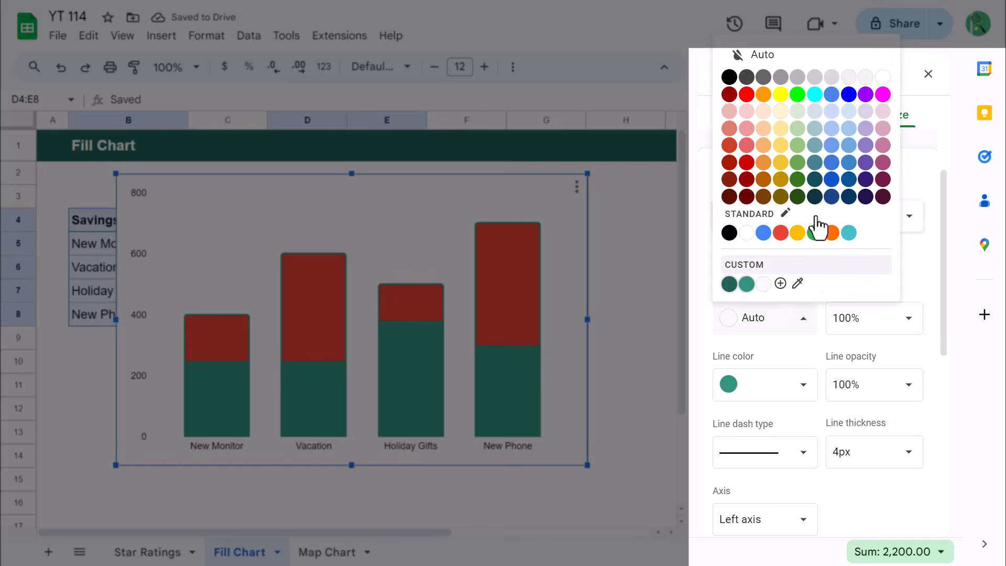
left_click(883, 78)
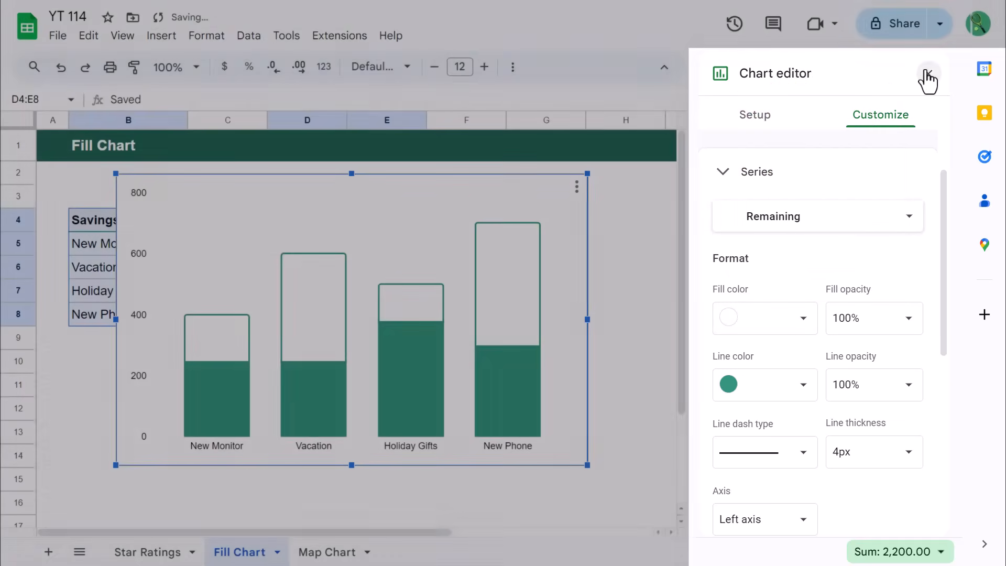
left_click(927, 75)
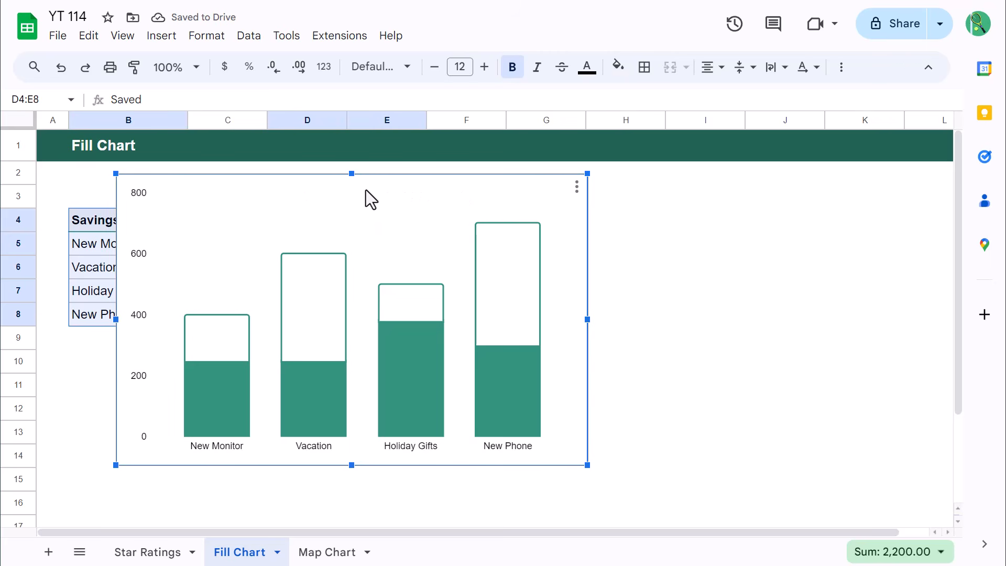
left_click_drag(299, 192, 638, 220)
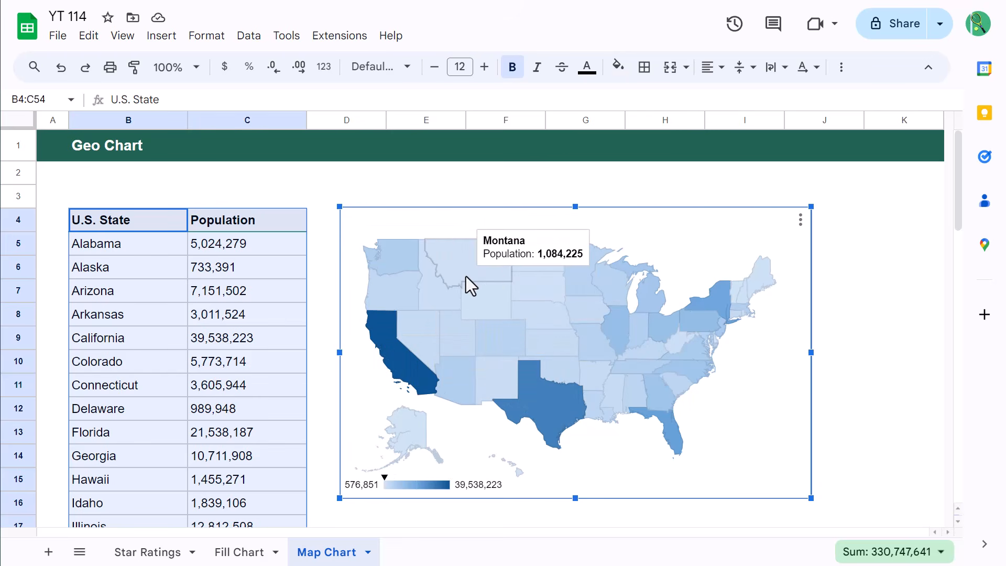
Delete the existing U.S. map chart and insert a new chart from the U.S. State and Population table B4:C54
key("Delete")
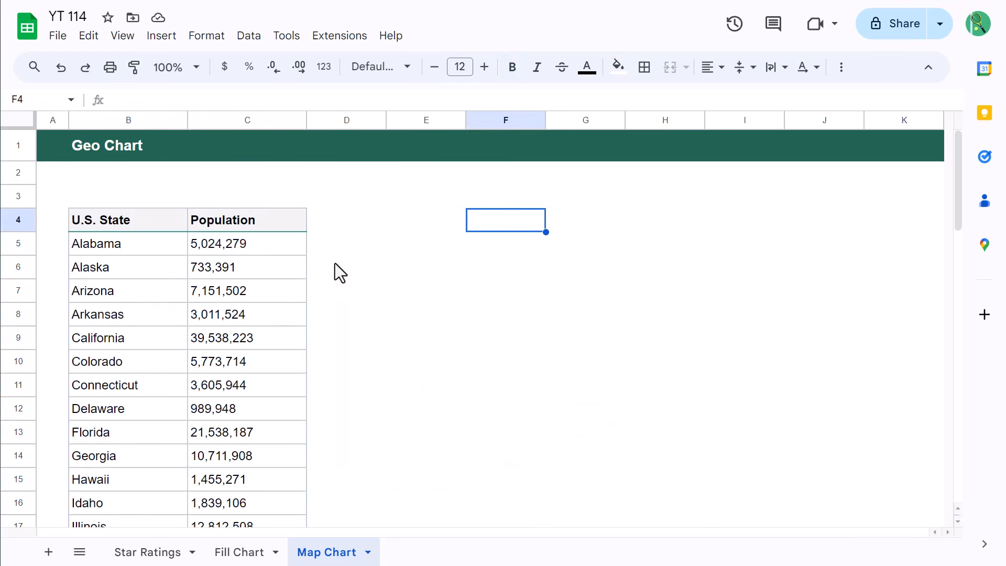
left_click(174, 224)
key("ctrl+a")
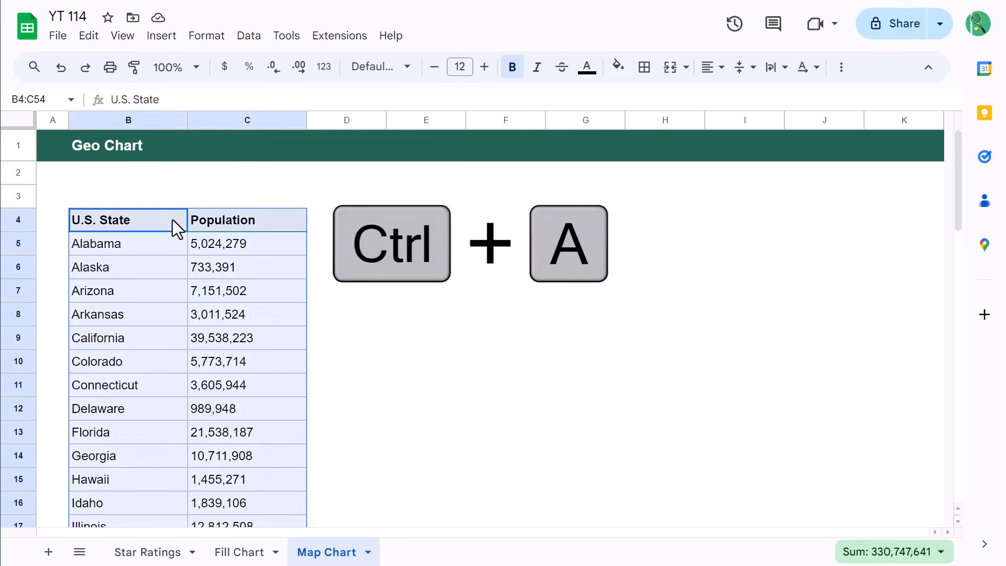
left_click(173, 45)
left_click(208, 186)
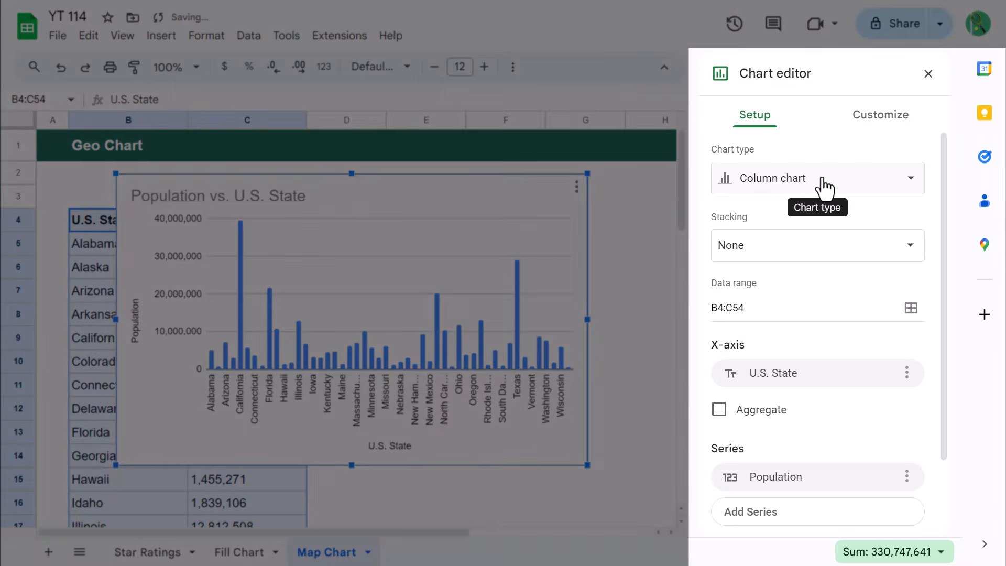
Change the population chart to a Geo chart and set its region to United States
left_click(824, 186)
scroll(804, 304, "down", 10)
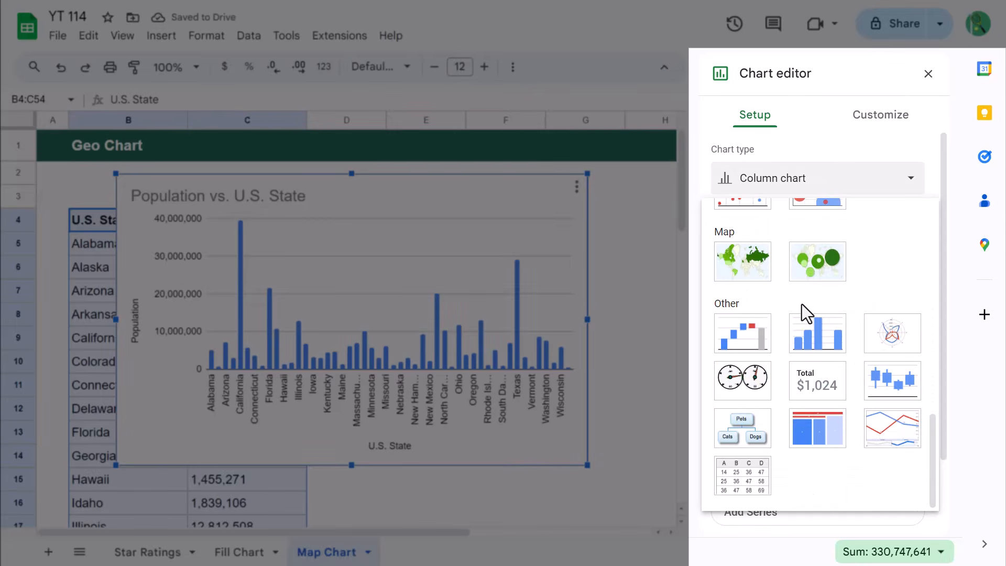
left_click(747, 267)
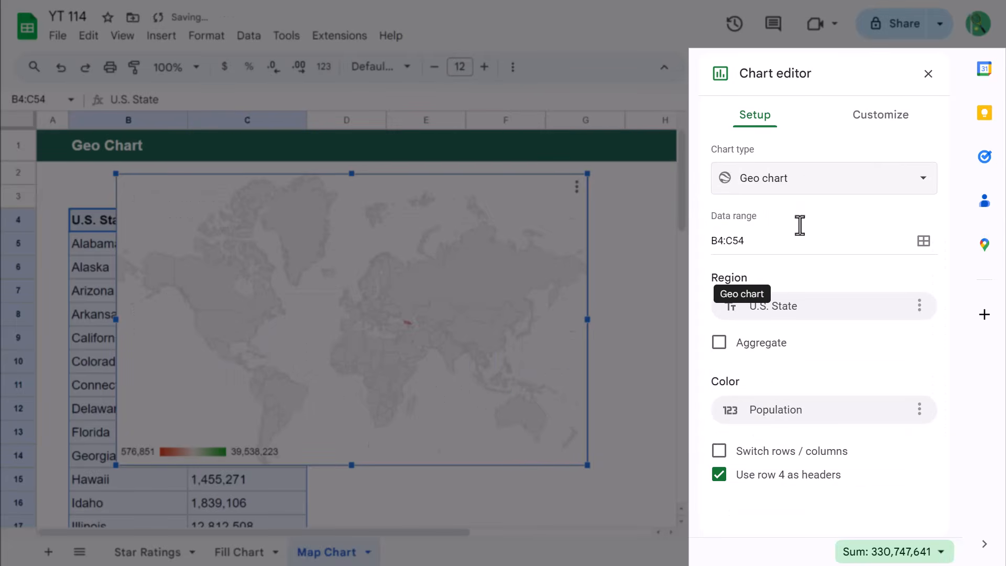
left_click(884, 124)
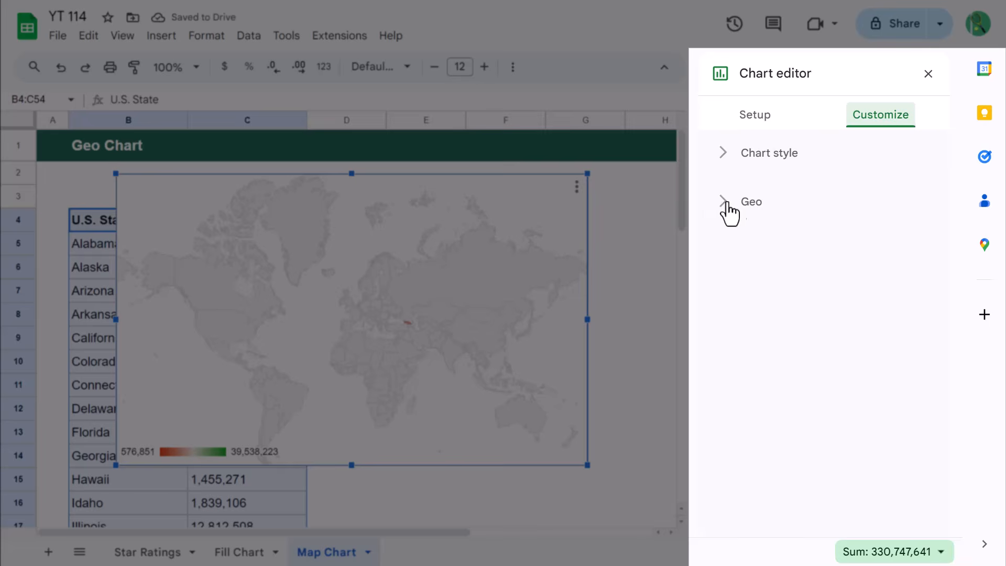
left_click(767, 265)
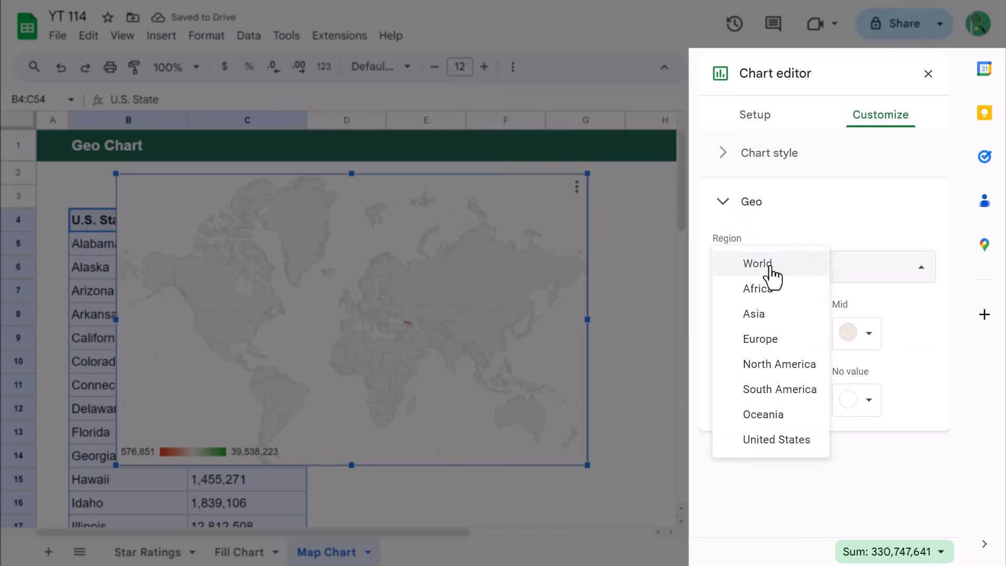
left_click(778, 441)
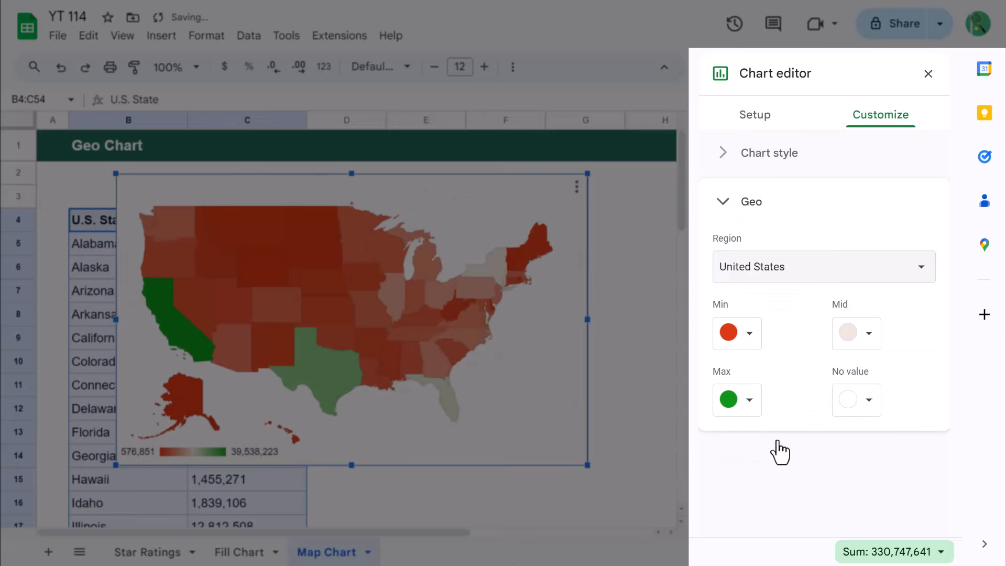
Color the geo chart light blue for Min, medium blue for Mid and dark blue for Max, and move it beside the population table
left_click(750, 336)
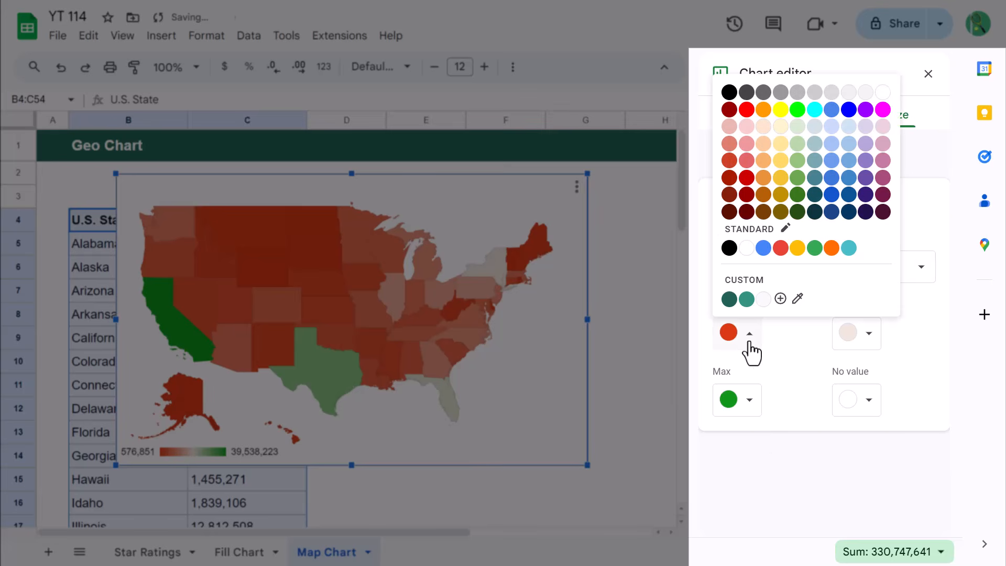
left_click(850, 132)
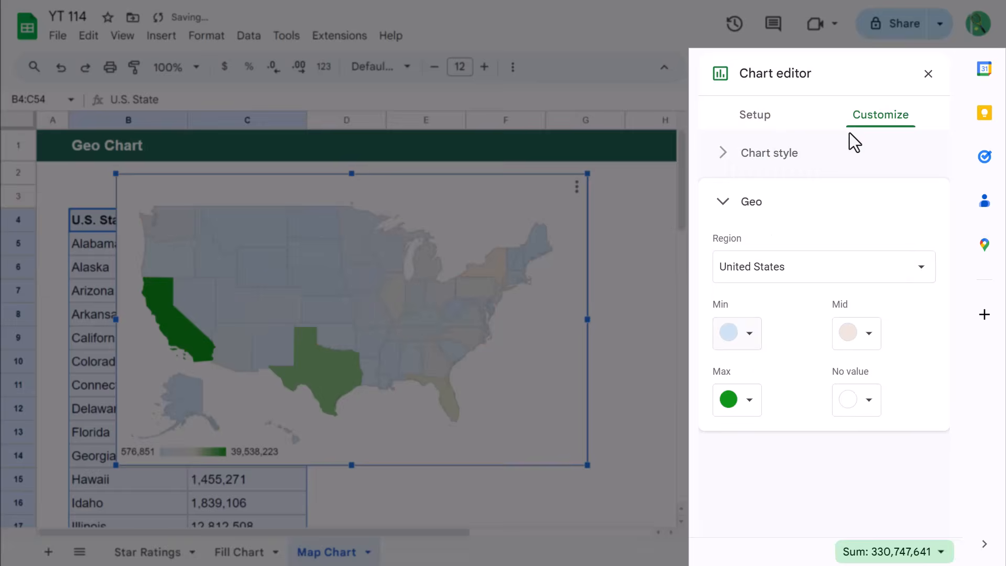
left_click(869, 338)
left_click(831, 160)
left_click(749, 402)
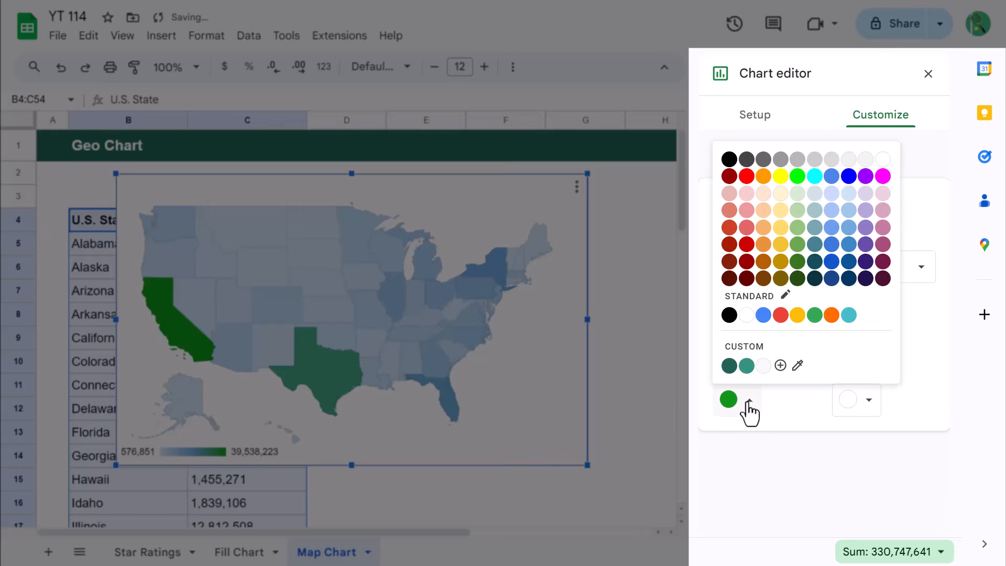
left_click(849, 262)
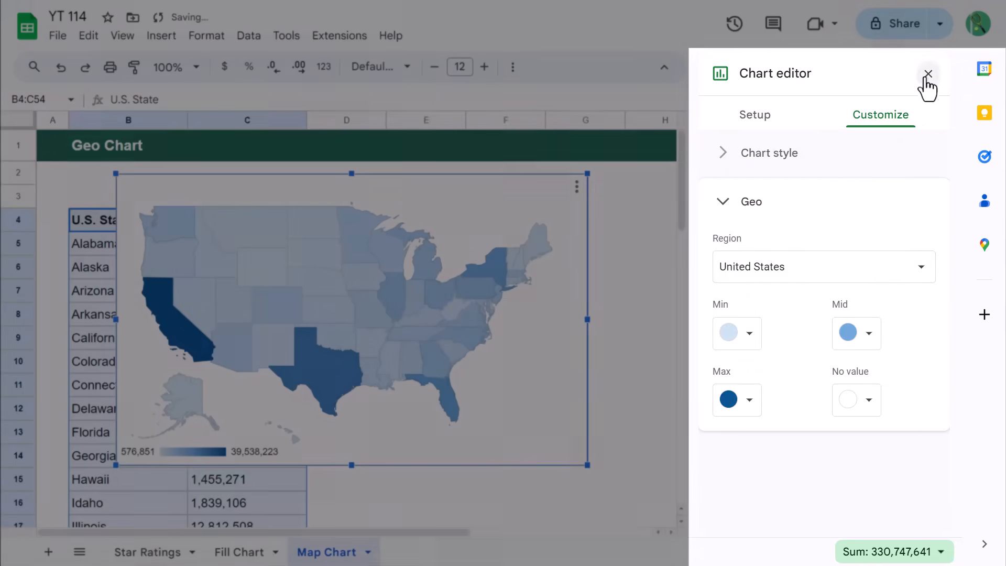
left_click(928, 74)
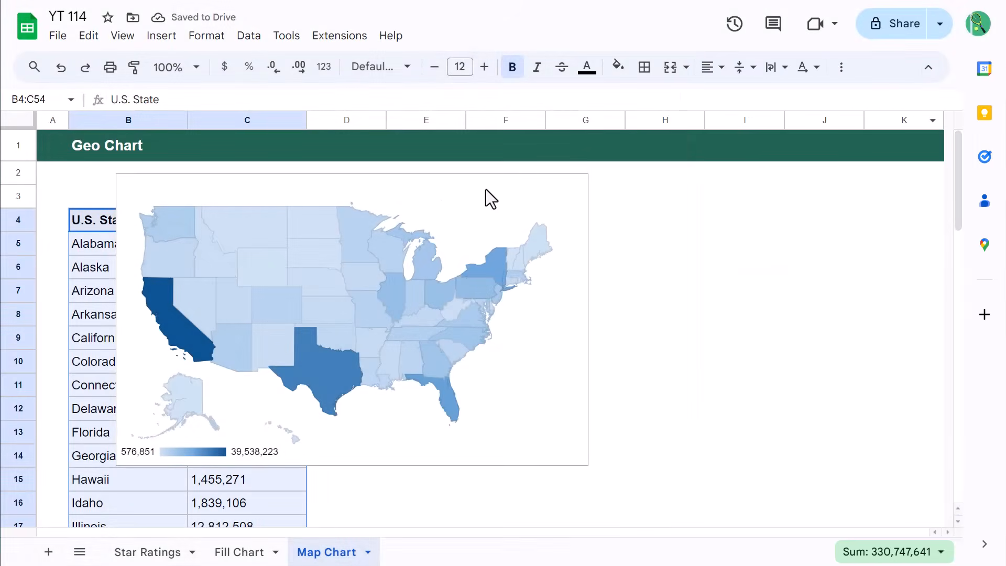
left_click_drag(428, 196, 645, 226)
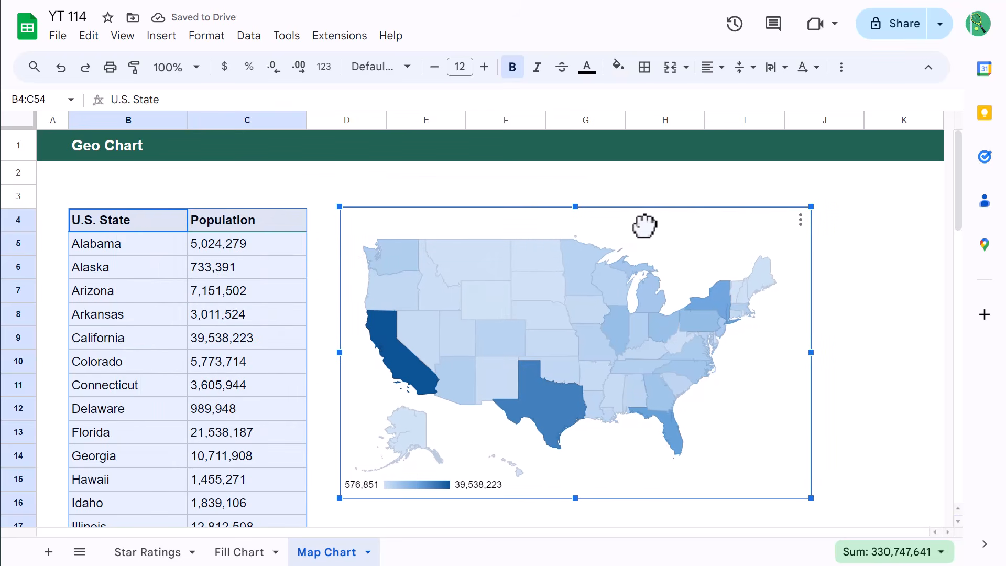